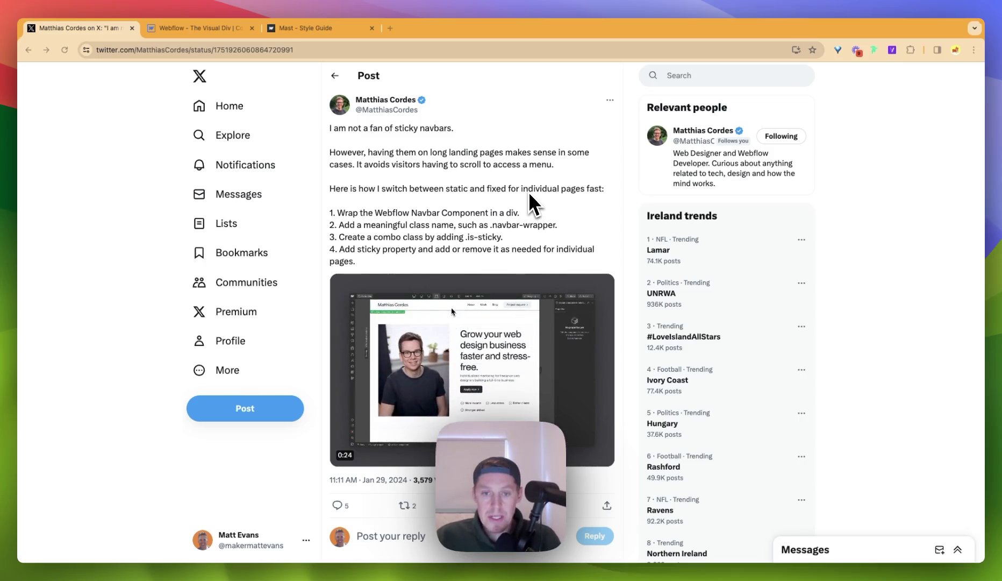
Step: Scroll through the sticky-navbar thread's replies, then return to the top of the post
scroll(530, 194, down, 7)
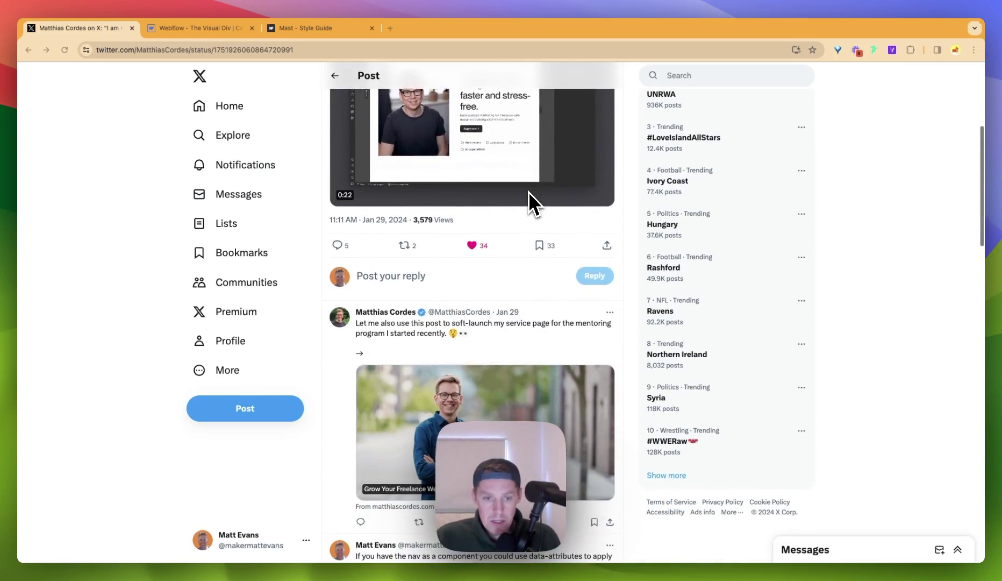
scroll(529, 191, down, 3)
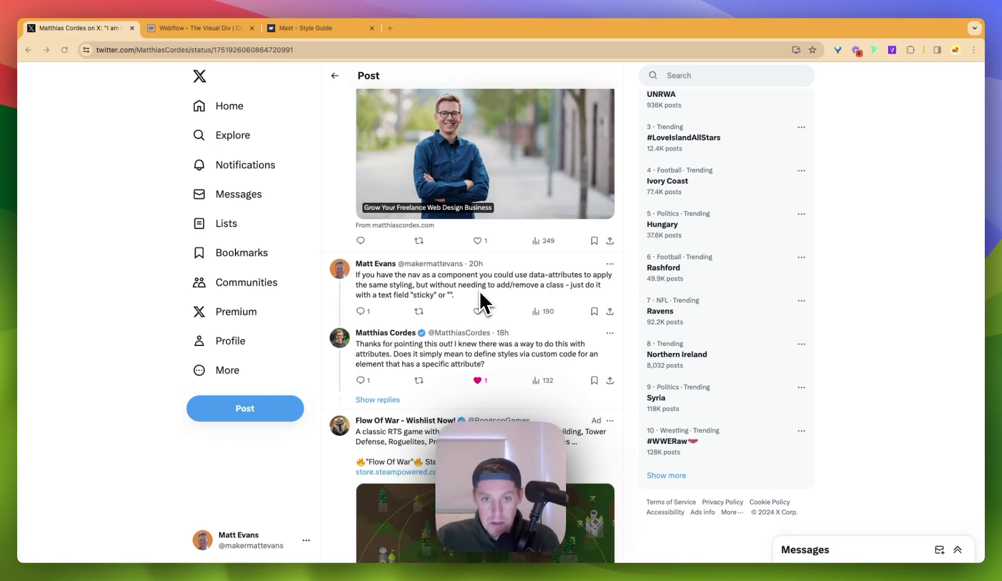
scroll(480, 293, up, 10)
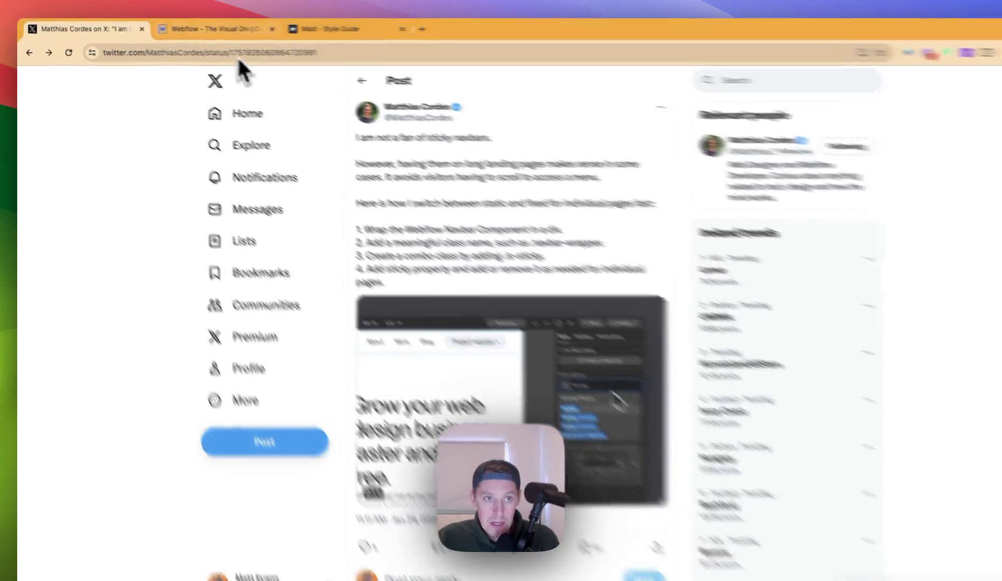
click(215, 36)
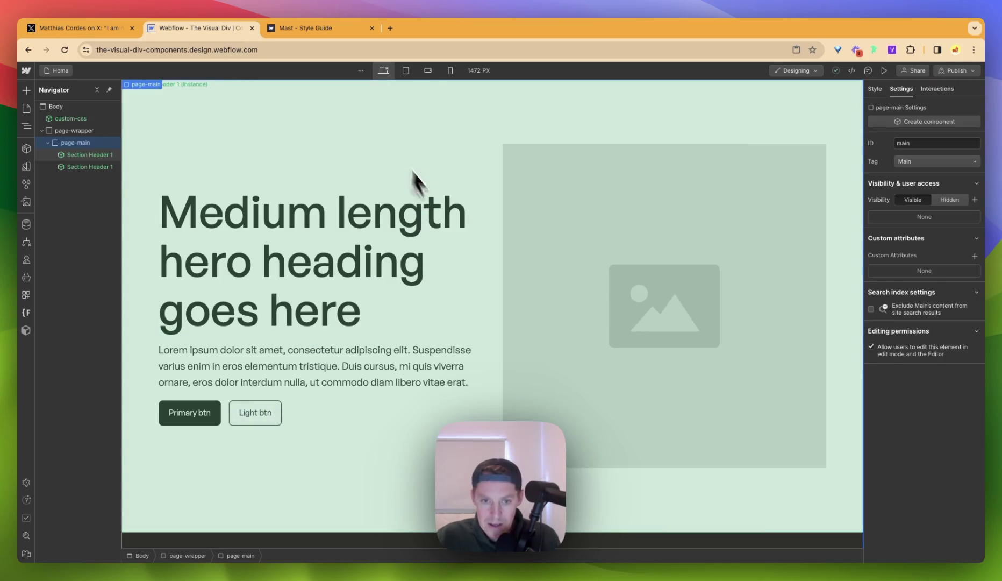
scroll(345, 141, down, 8)
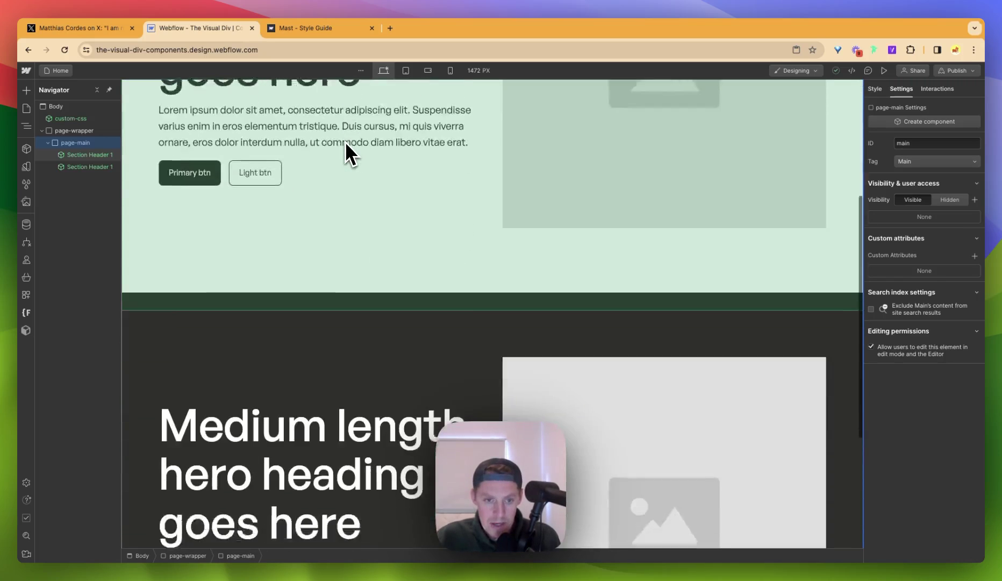
Step: Clear and retype the second Section Header 1 instance's Theme as 'dark', then reselect the first instance
click(345, 142)
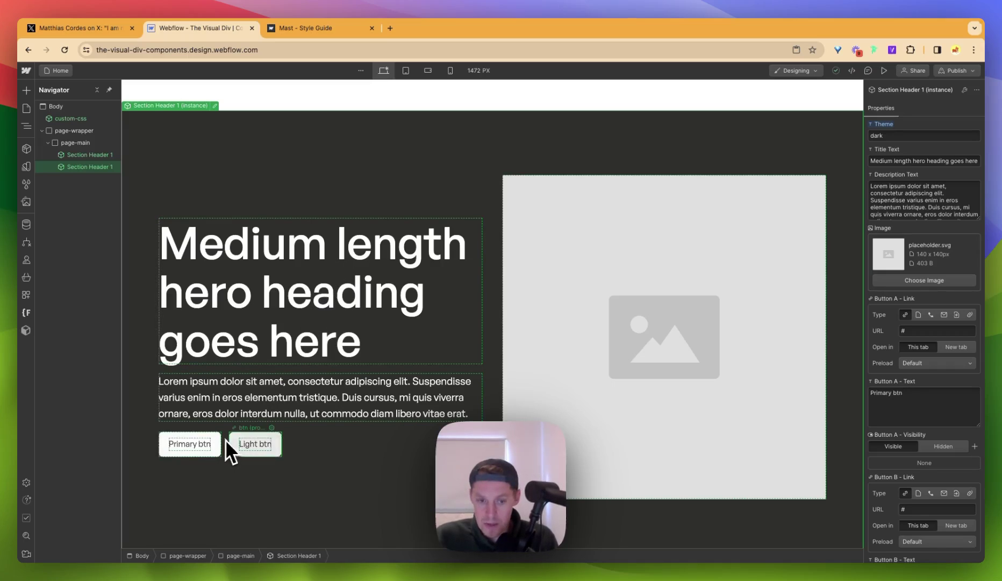
scroll(241, 420, up, 8)
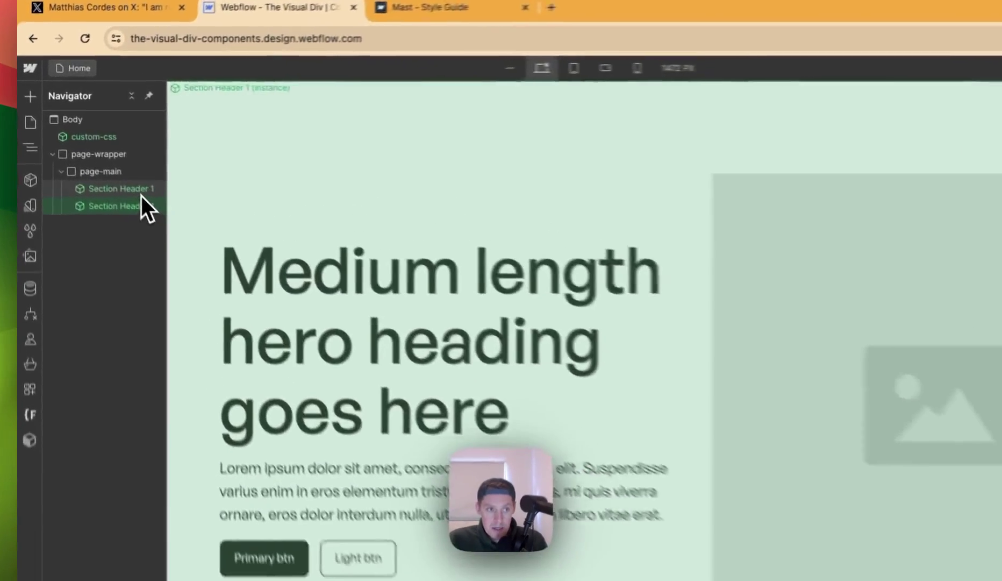
click(136, 208)
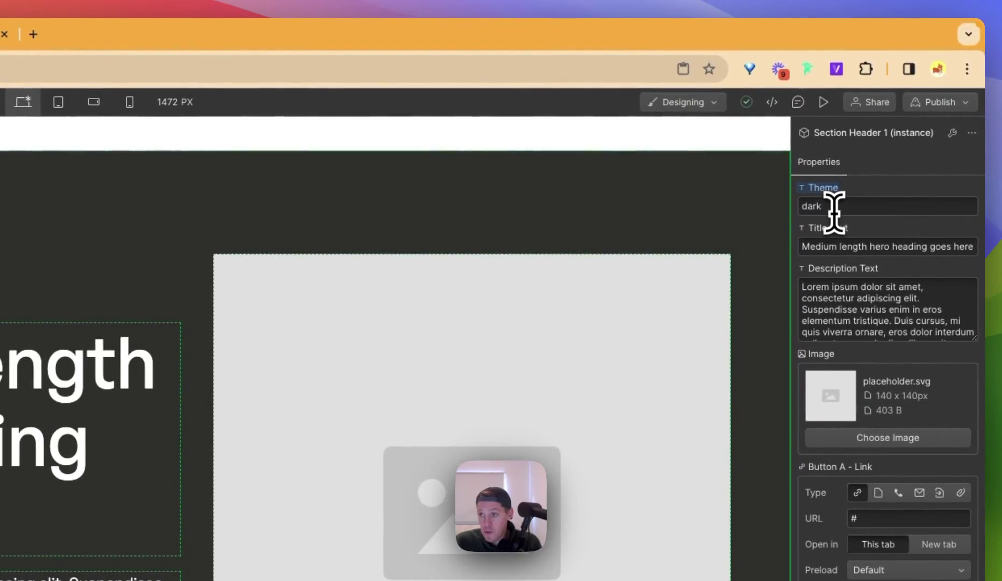
click(834, 210)
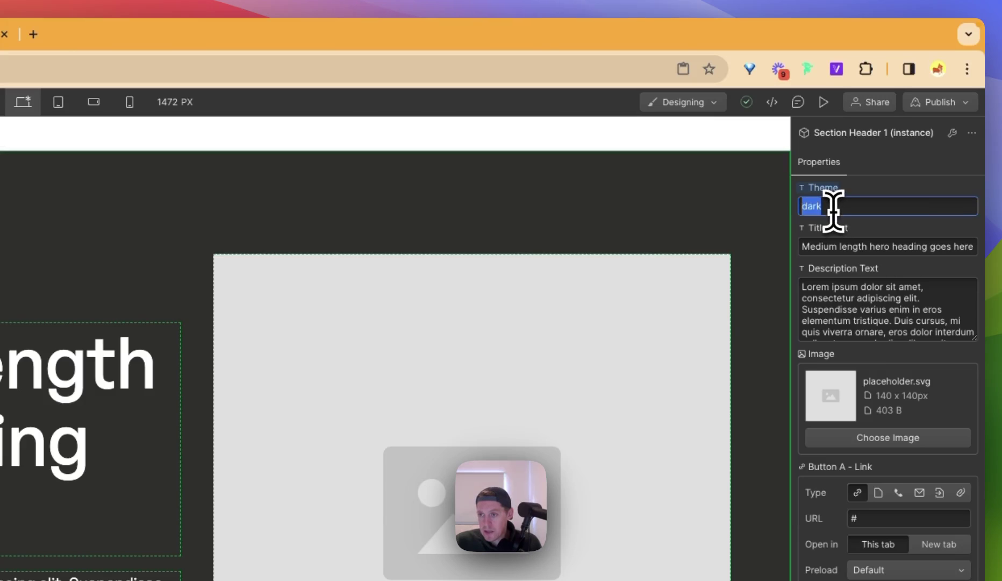
key(BackSpace)
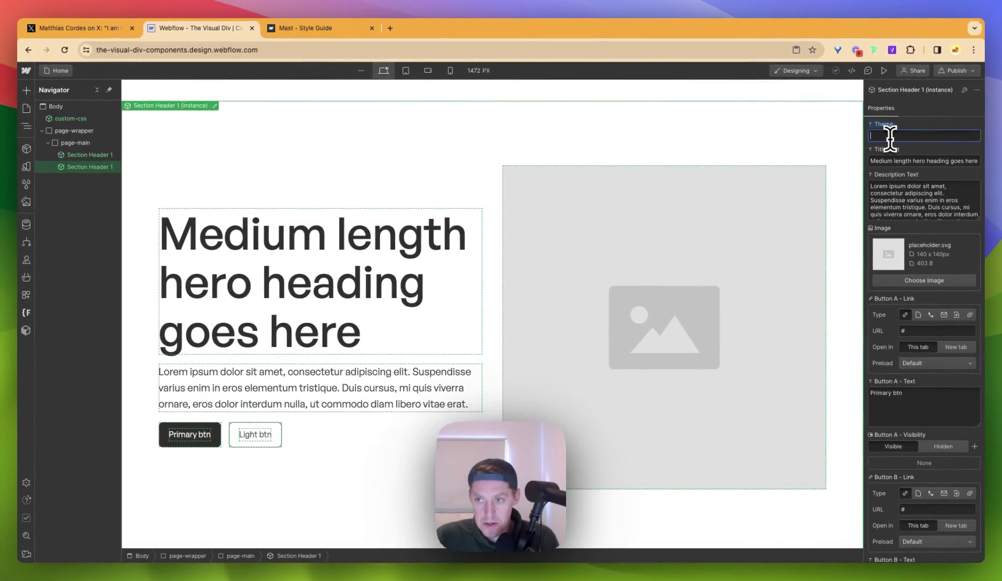
text(dark)
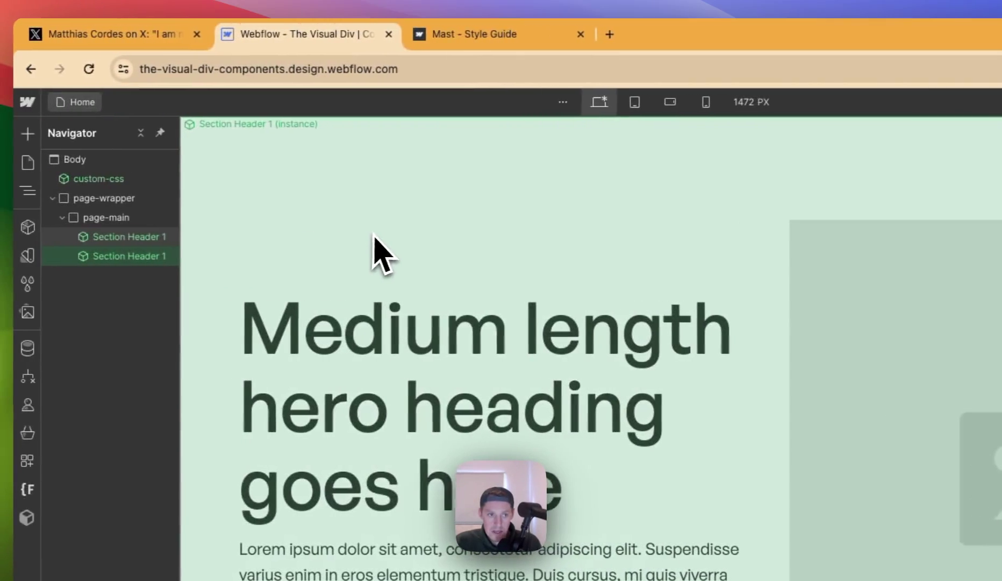
click(157, 239)
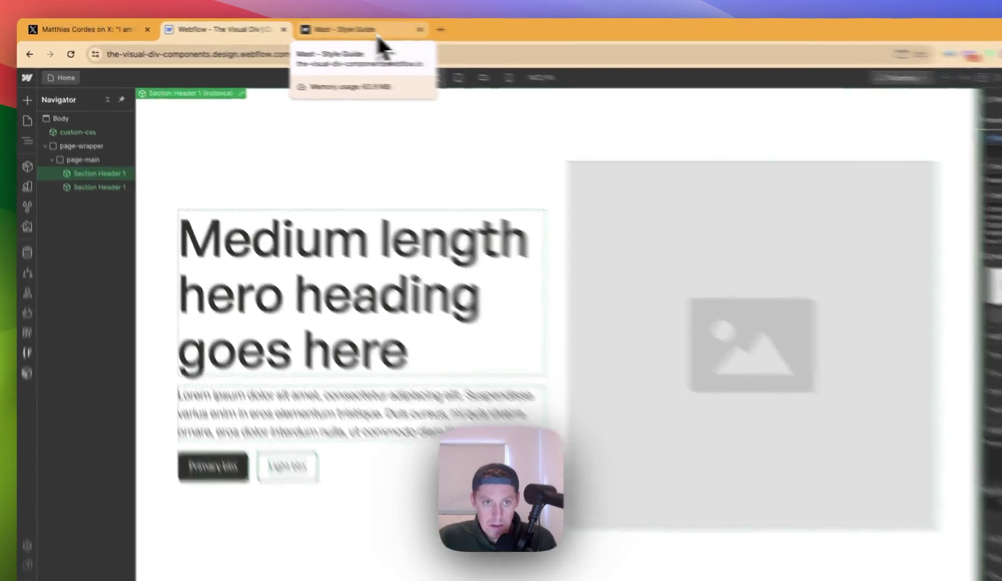
Step: Switch to the published Mast - Style Guide page and open Chrome DevTools
click(334, 33)
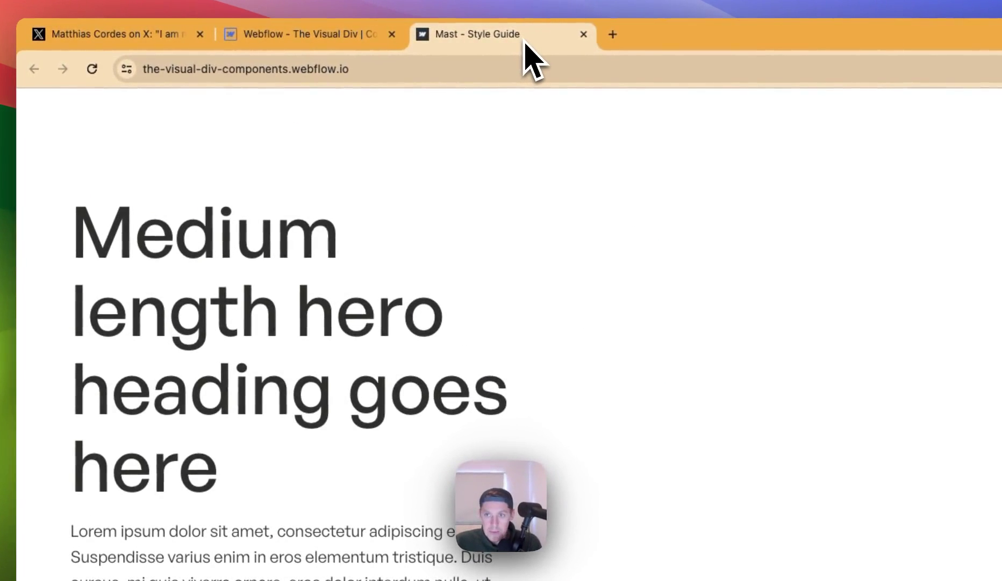
scroll(380, 246, down, 10)
key(super+alt+i)
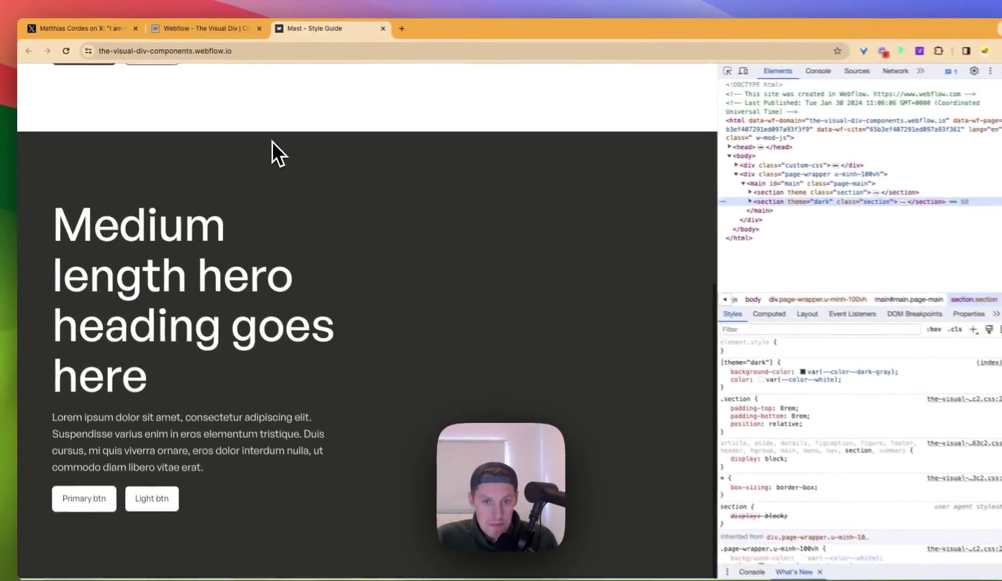
scroll(266, 137, up, 5)
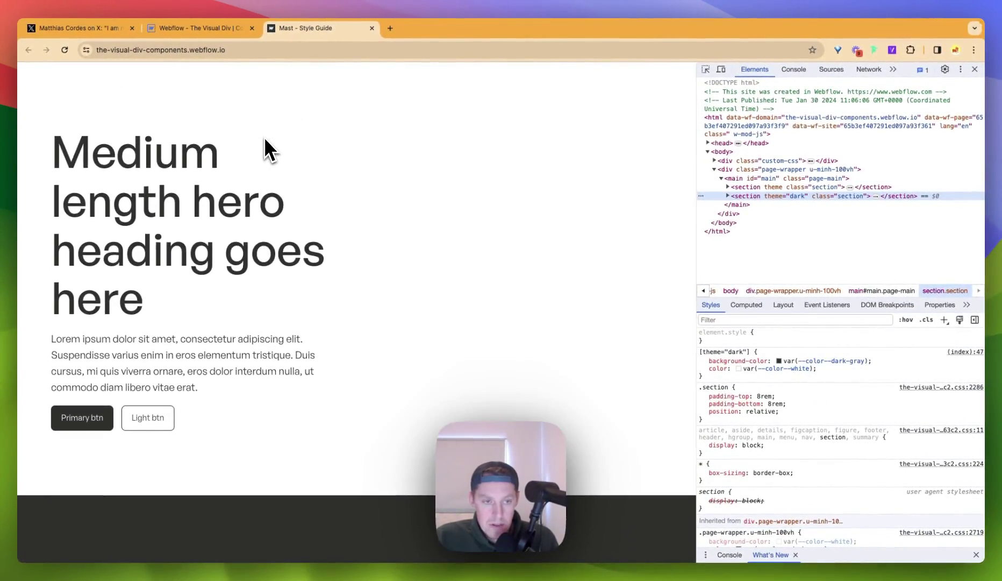
scroll(264, 137, down, 8)
scroll(264, 137, up, 10)
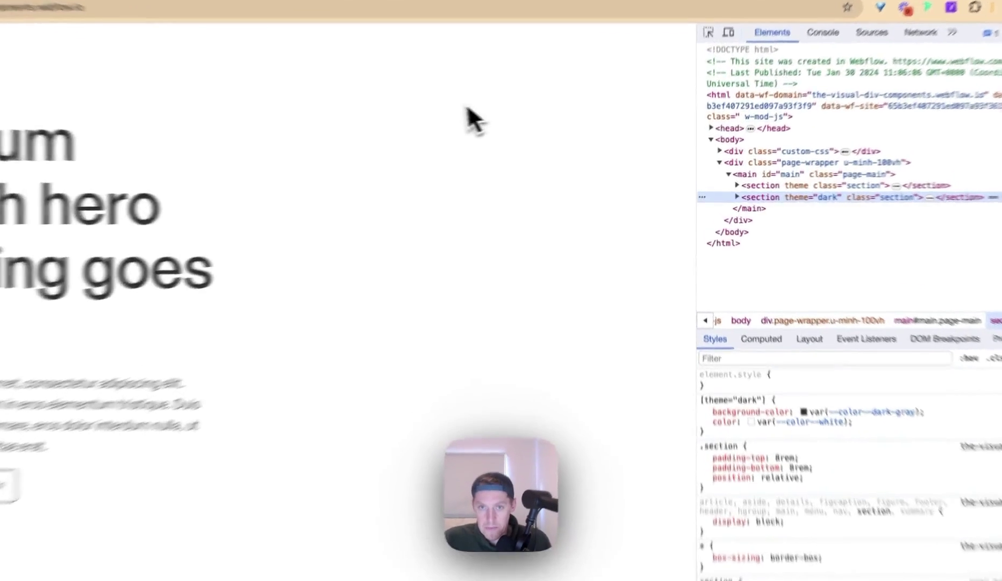
Step: Inspect the hero sections, comparing the empty-theme section with the theme="dark" section
right_click(508, 126)
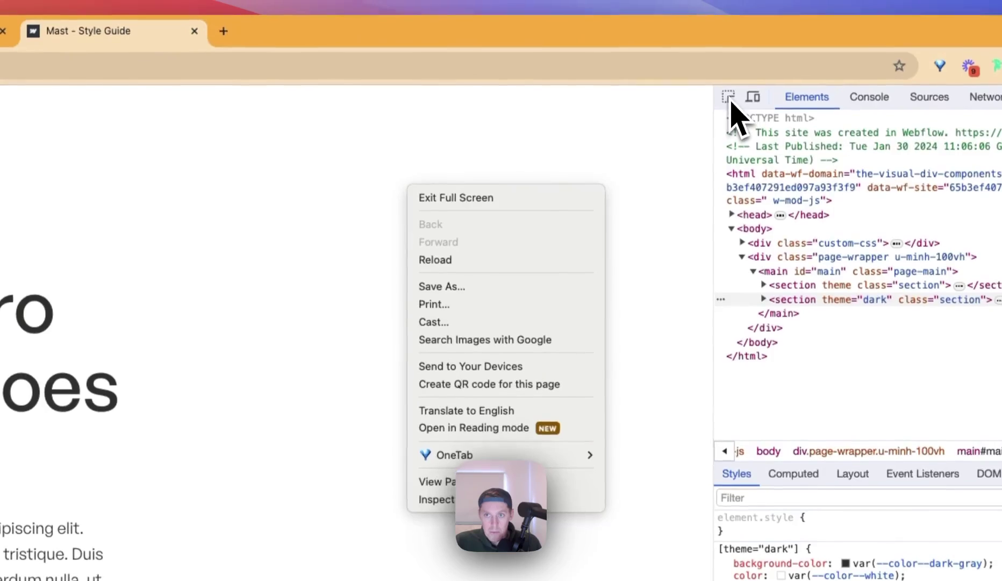
click(729, 101)
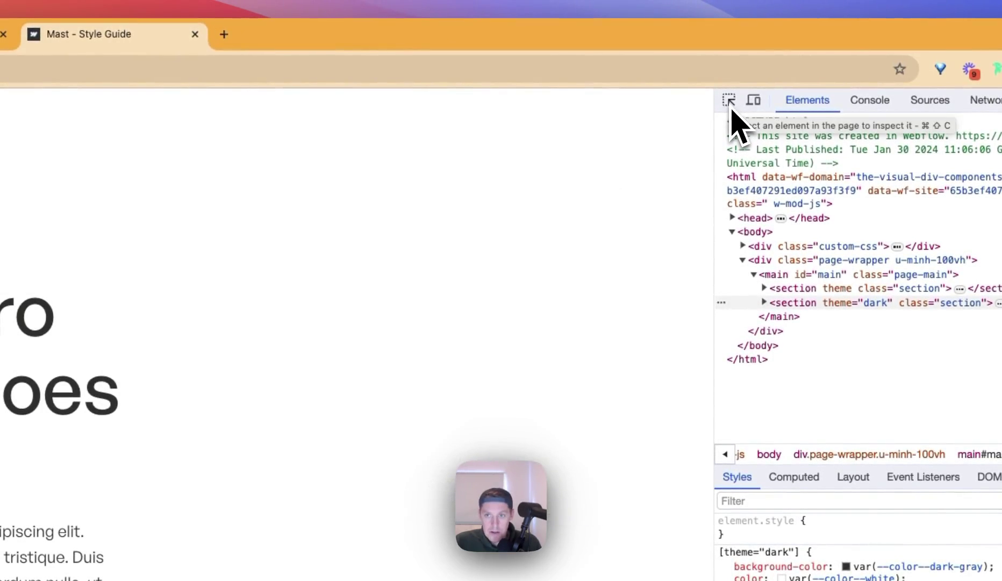
click(731, 108)
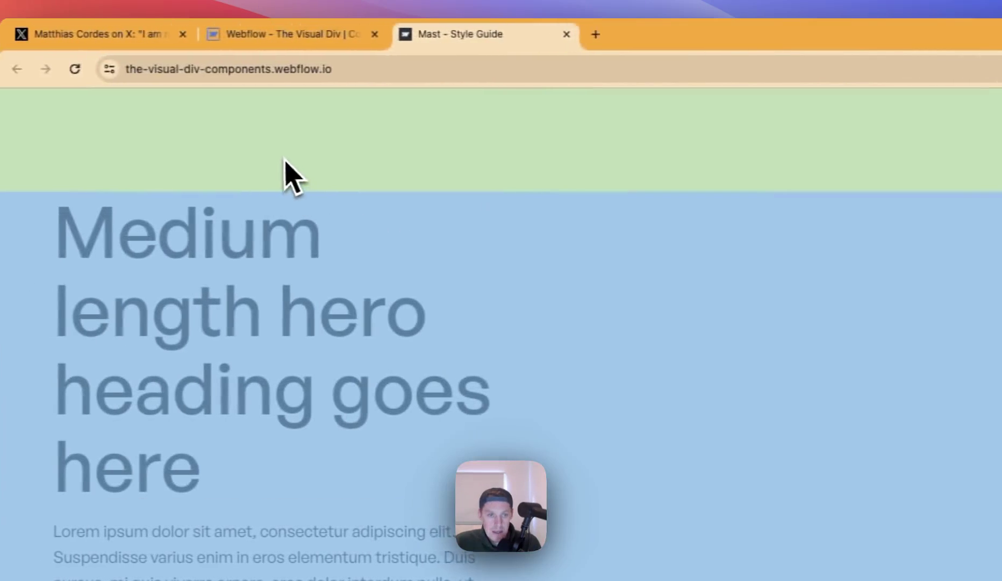
click(0, 177)
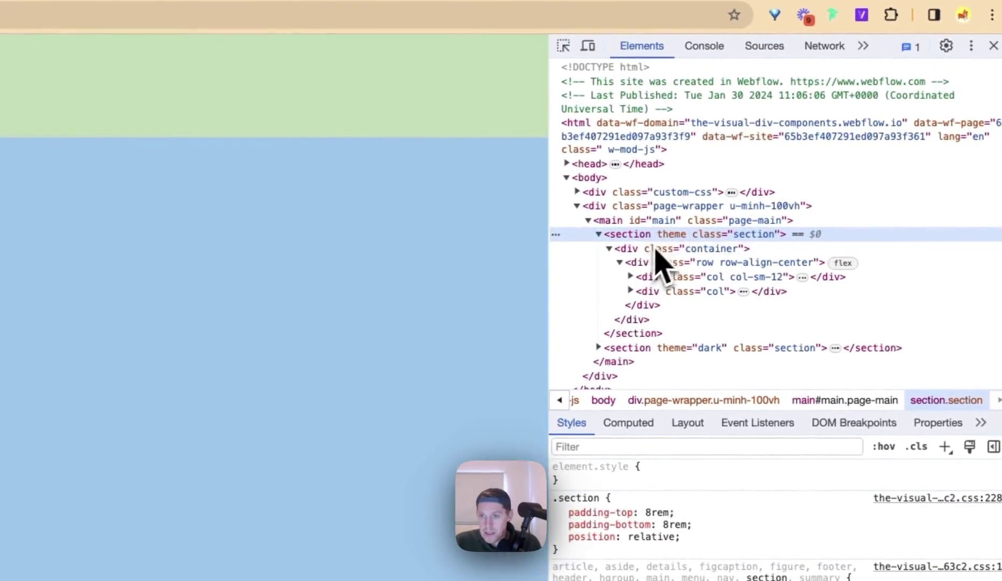
click(597, 234)
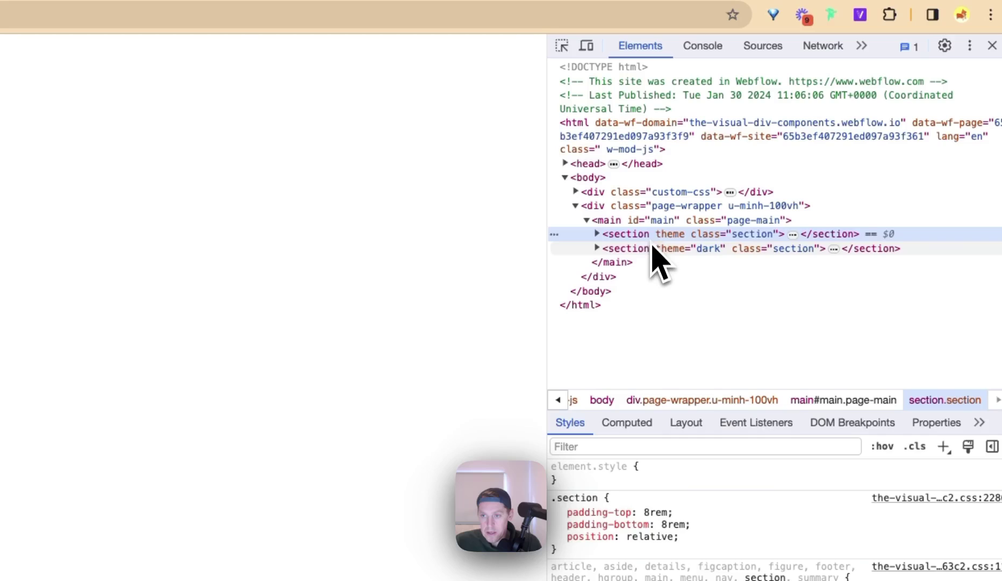
click(653, 251)
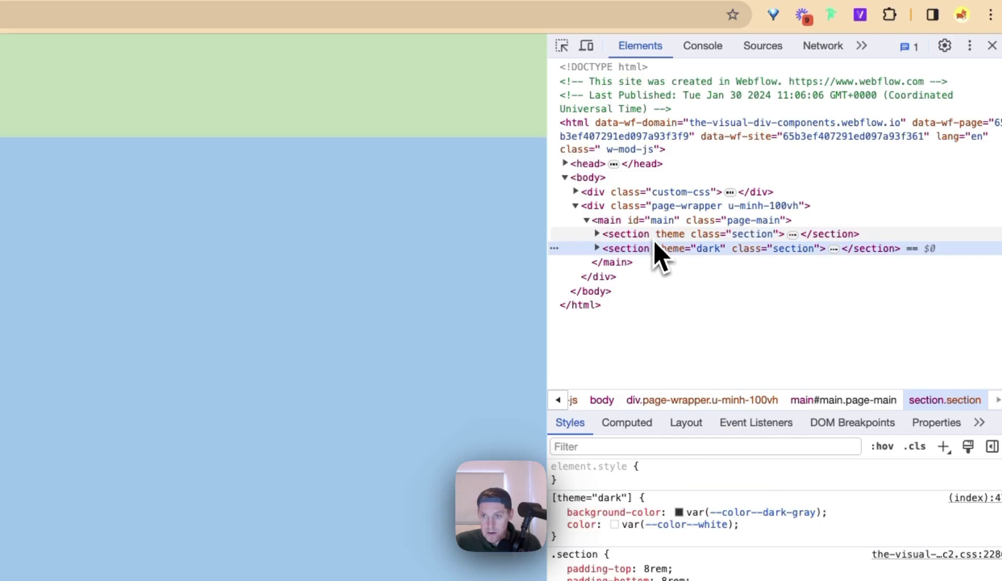
click(657, 236)
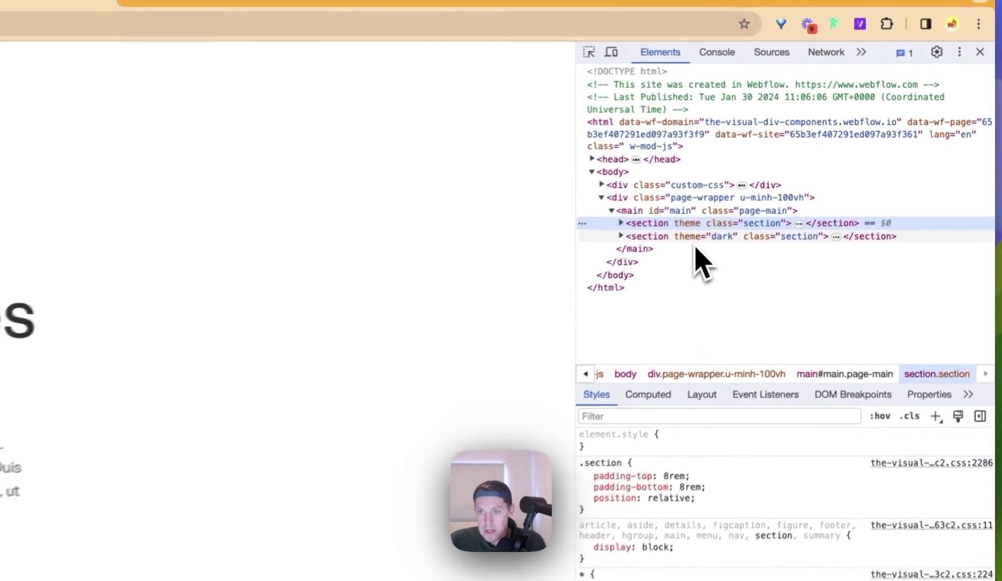
click(689, 248)
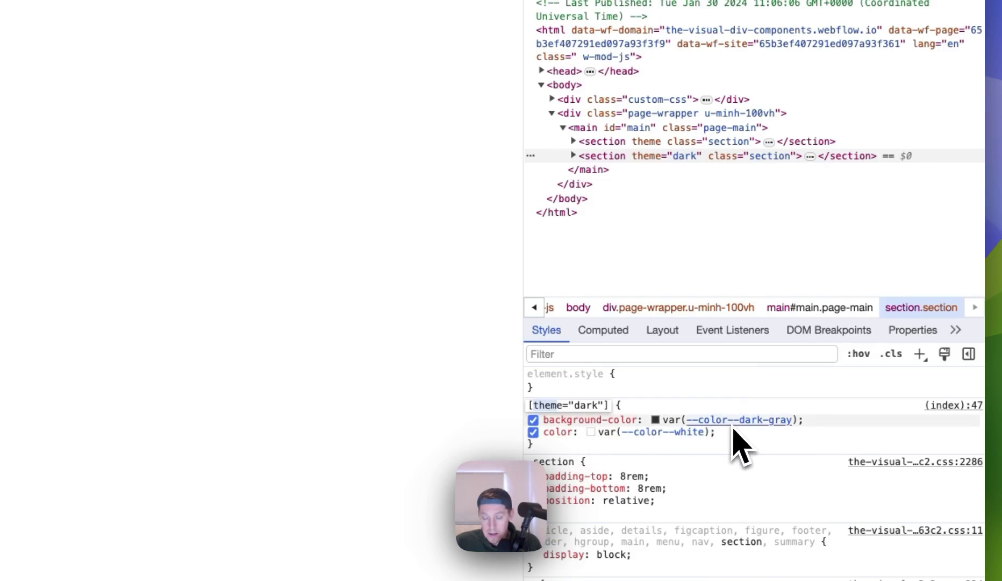
Step: Compare the first section's styles with the [theme="dark"] rule's dark-gray background and white text
mouse_move(733, 429)
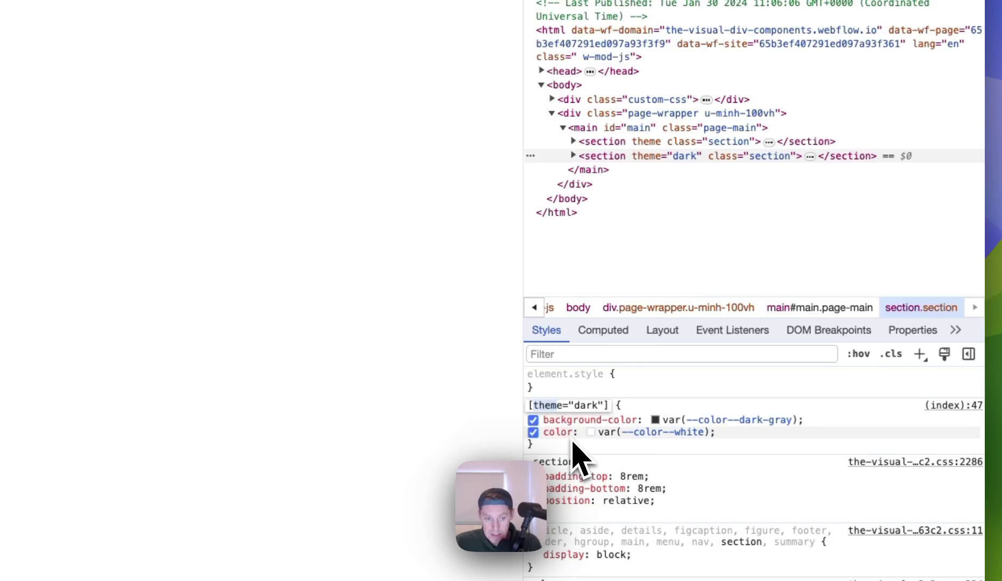
mouse_move(680, 440)
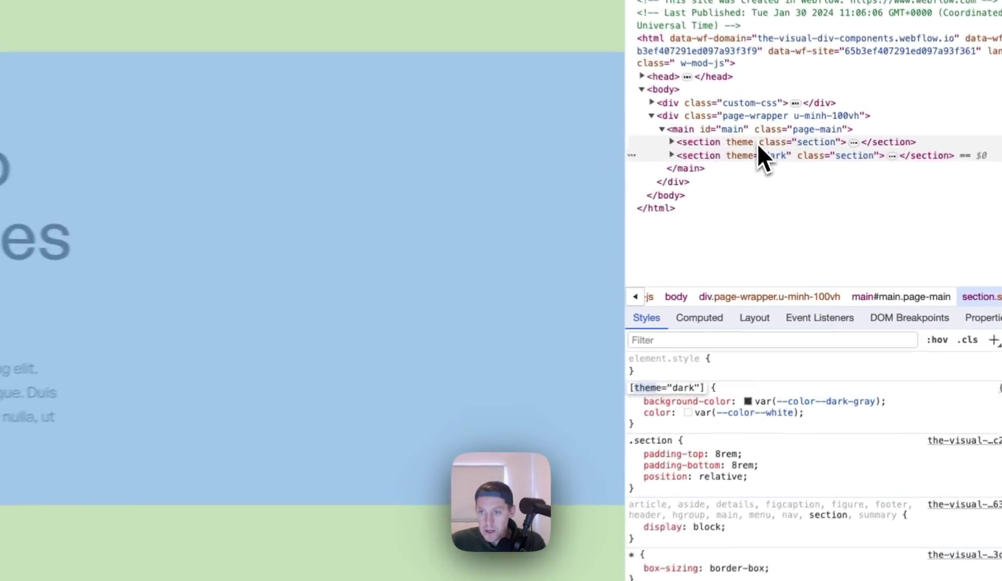
click(653, 141)
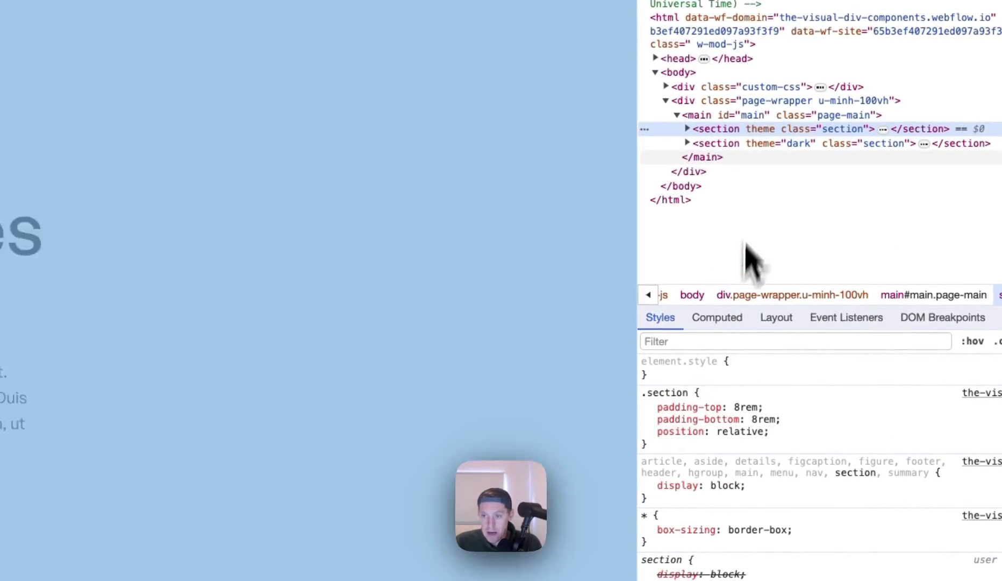
click(767, 145)
scroll(334, 188, down, 5)
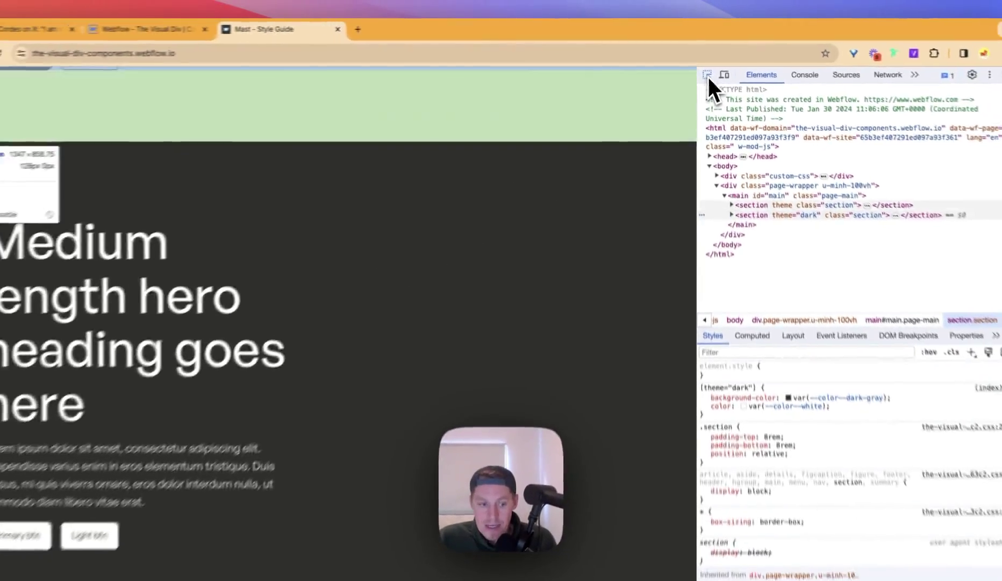
Step: Pick the dark hero's Primary btn and review its [theme="dark"] .btn rule: white background, dark-gray text
click(714, 100)
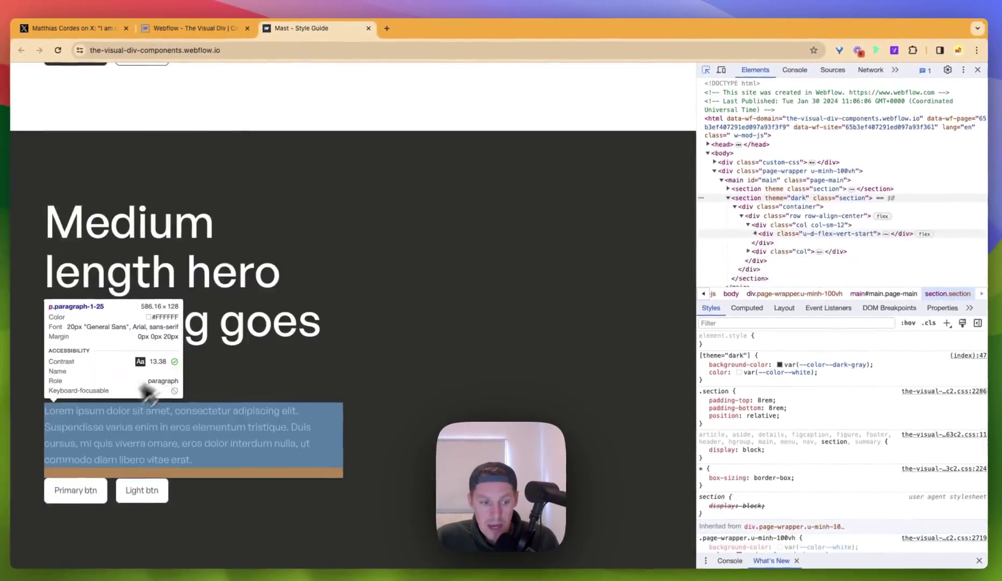
click(98, 478)
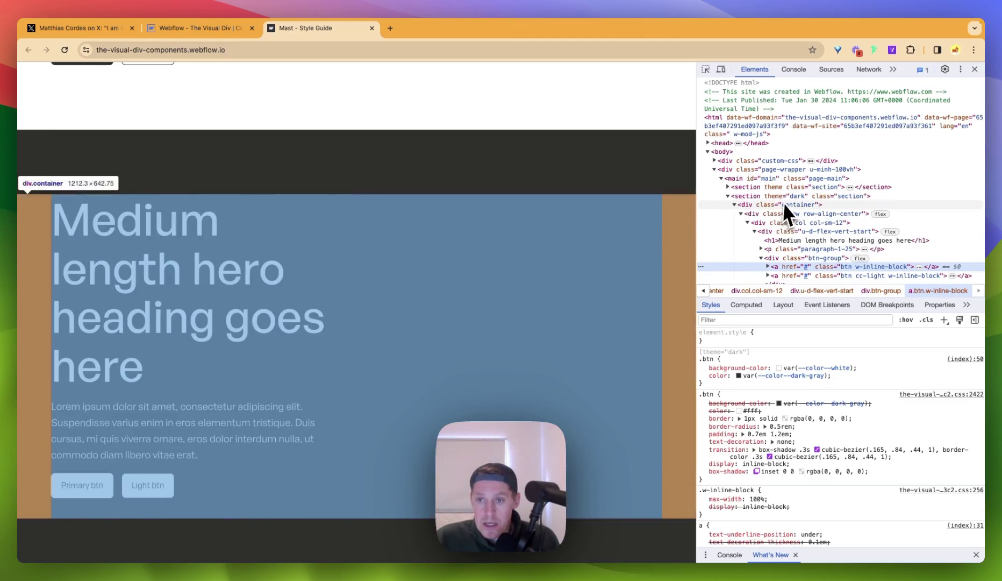
scroll(497, 195, up, 6)
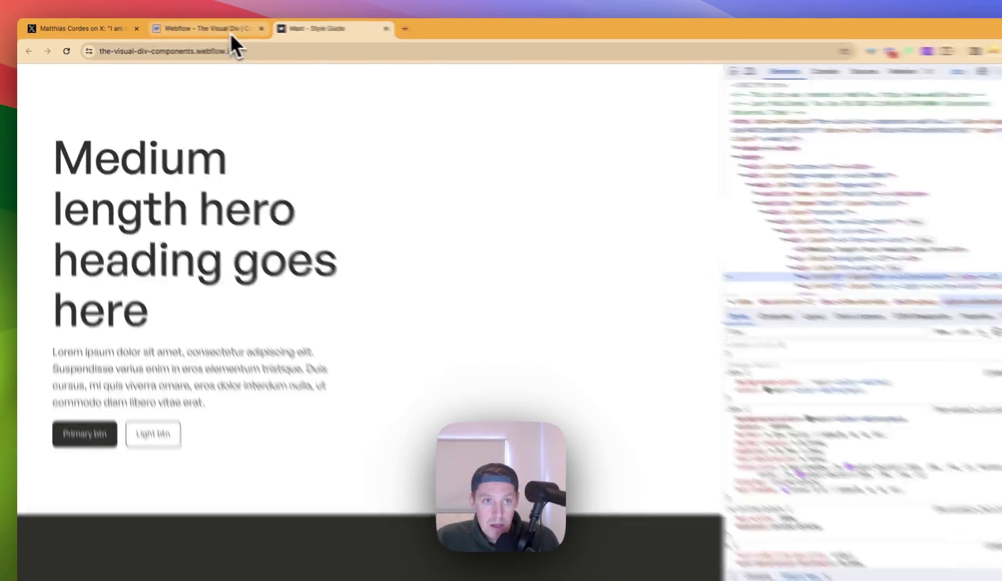
Step: Undo the first hero's component conversion and expand its section, container, row and columns in the Navigator
click(231, 31)
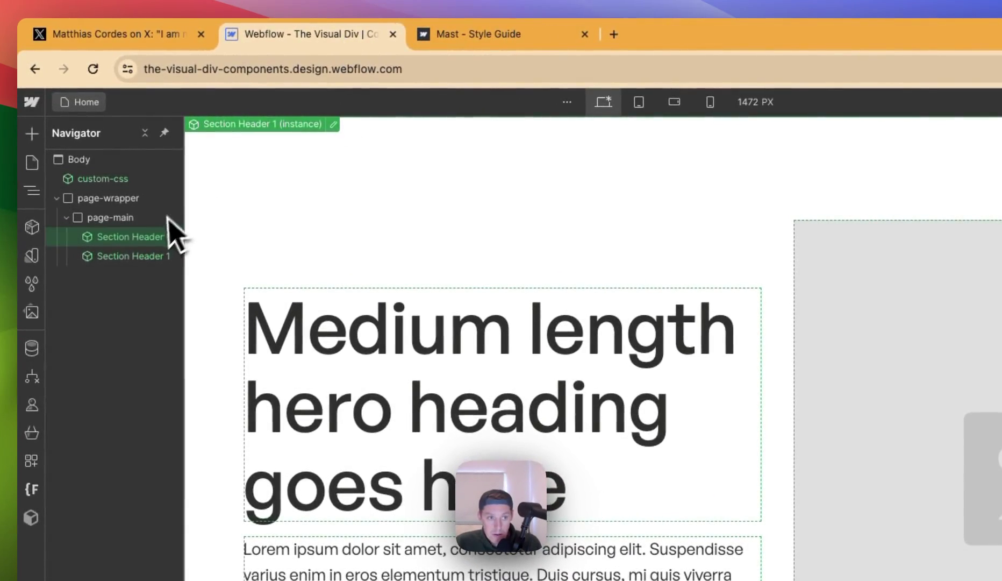
key(ctrl+z)
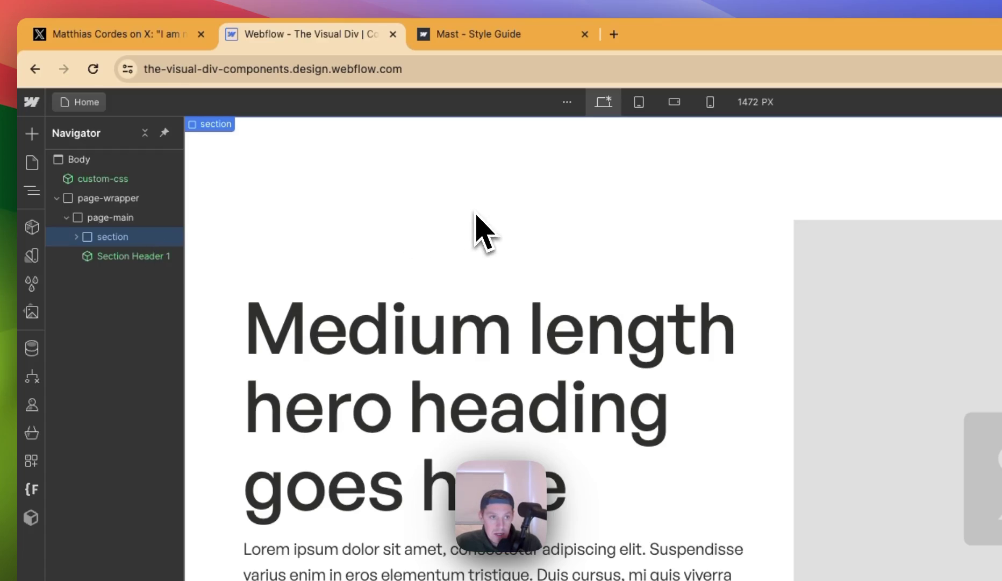
click(77, 237)
click(86, 256)
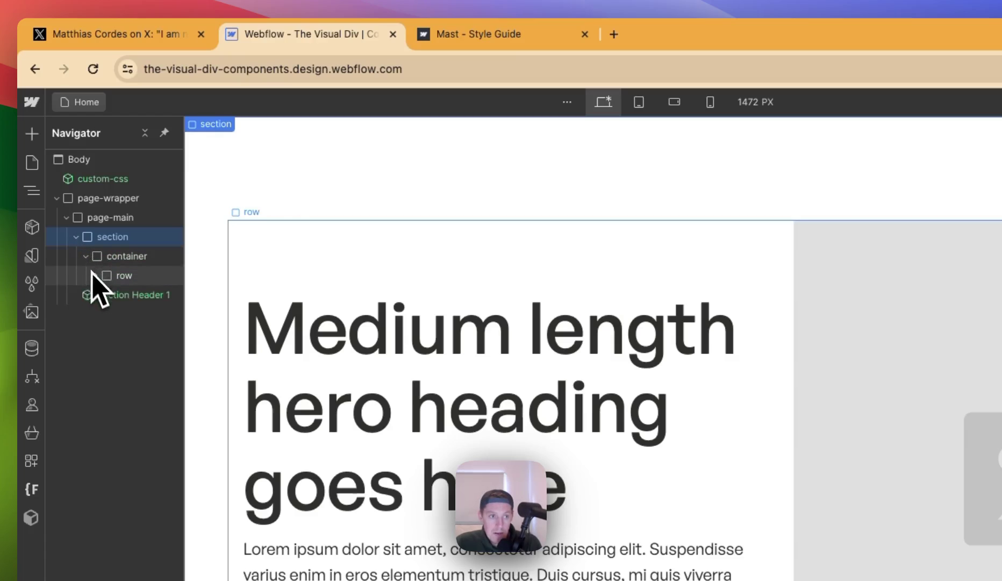
click(95, 275)
click(105, 294)
click(104, 334)
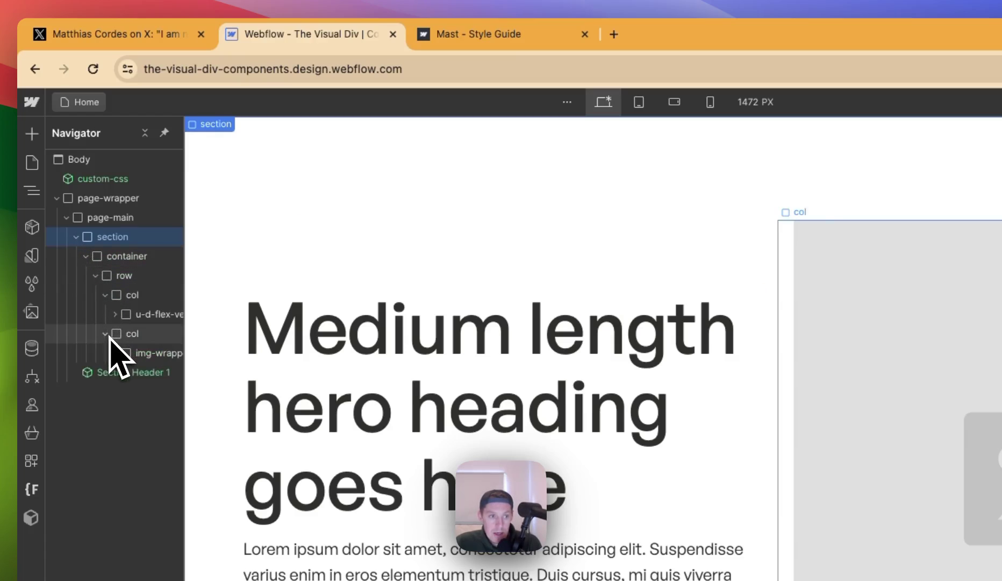
click(114, 353)
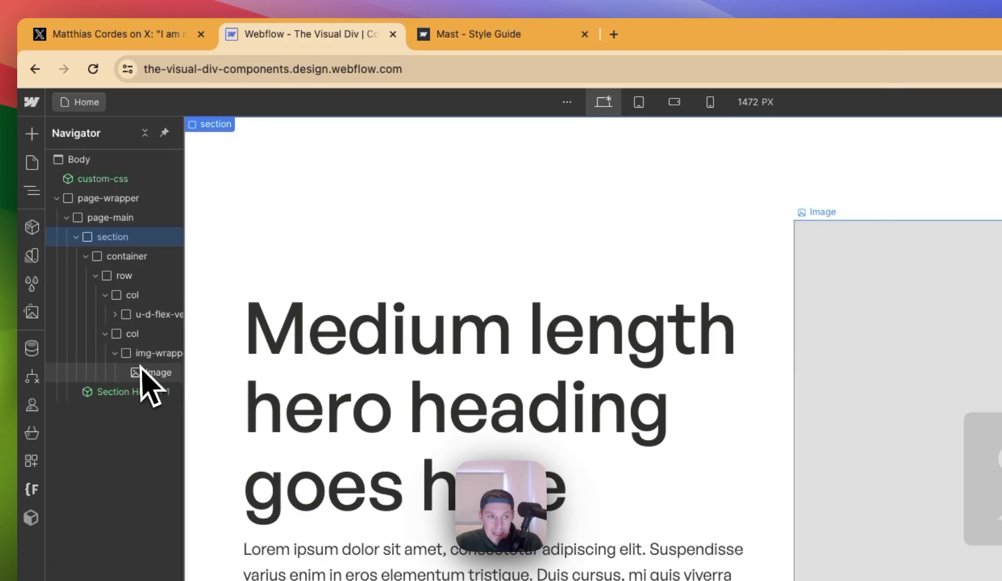
Step: Step through the heading, paragraph and buttons, showing the Light btn's btn and cc-light classes
click(155, 319)
click(114, 314)
click(143, 333)
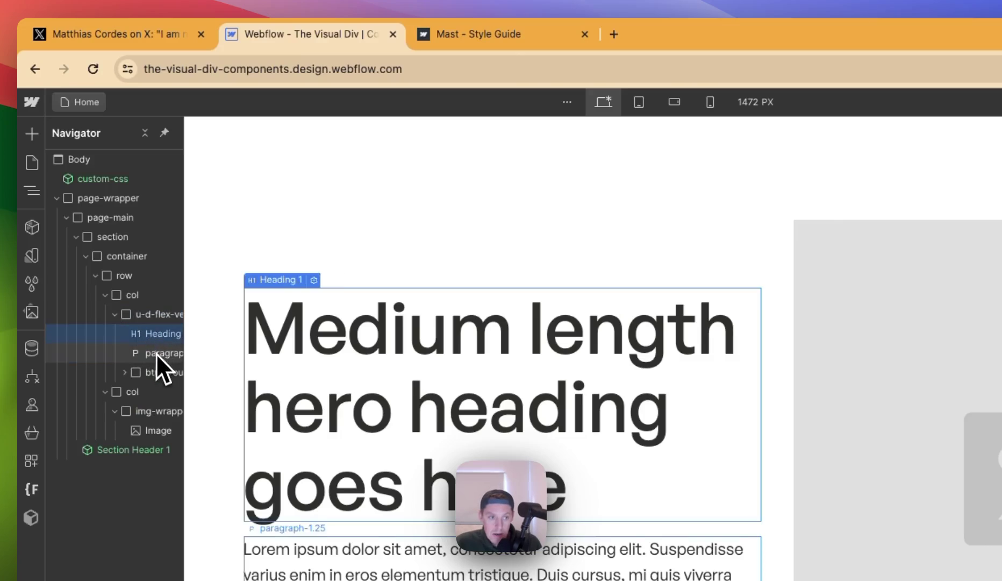
click(155, 353)
click(161, 375)
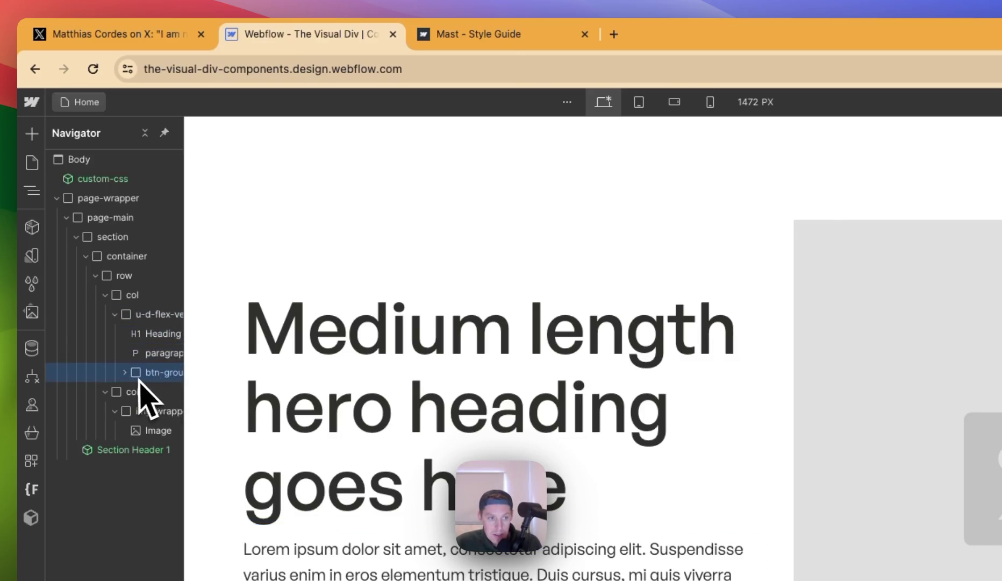
click(125, 372)
click(157, 392)
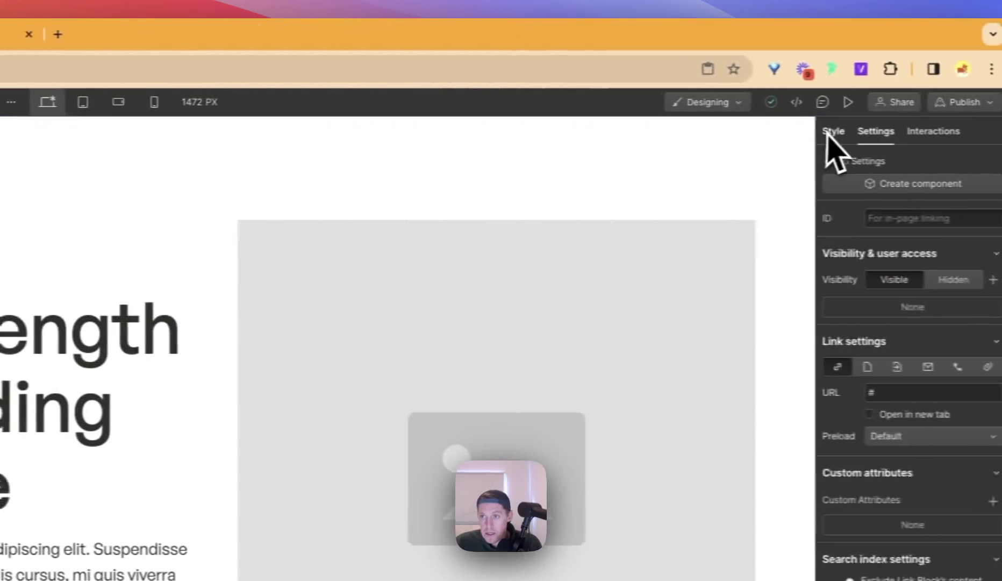
click(829, 135)
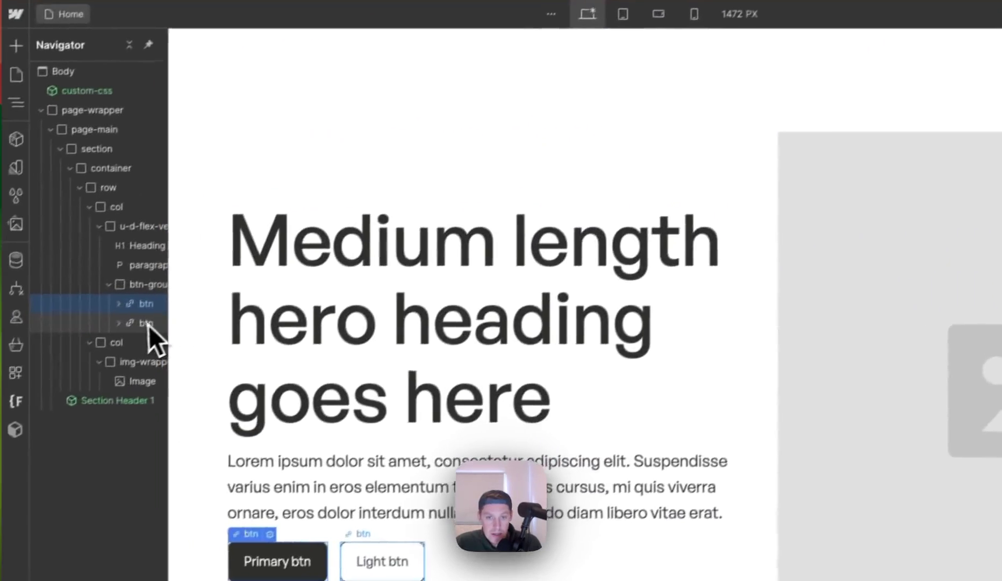
click(46, 350)
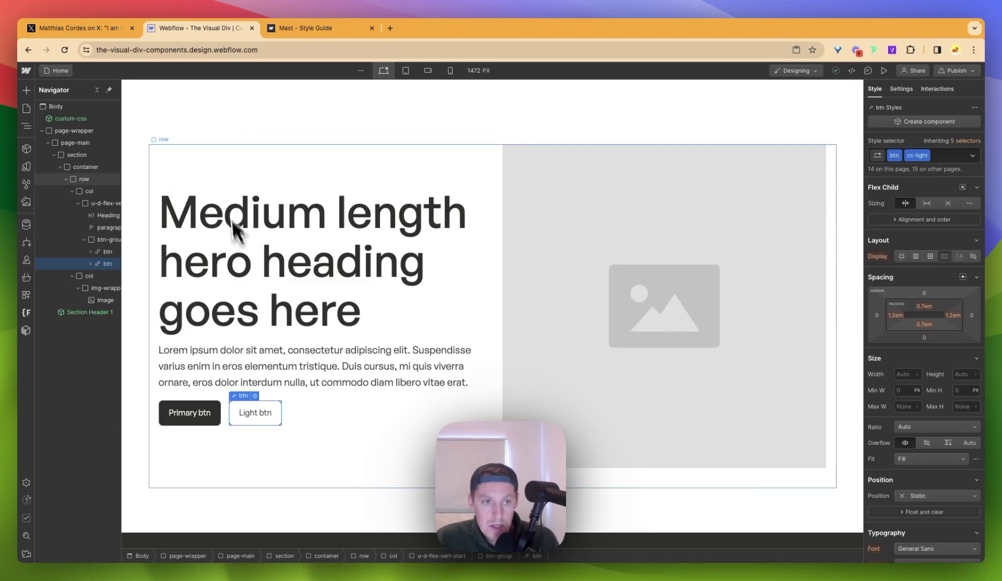
Step: Delete the empty theme custom attribute from the hero section's settings
click(197, 134)
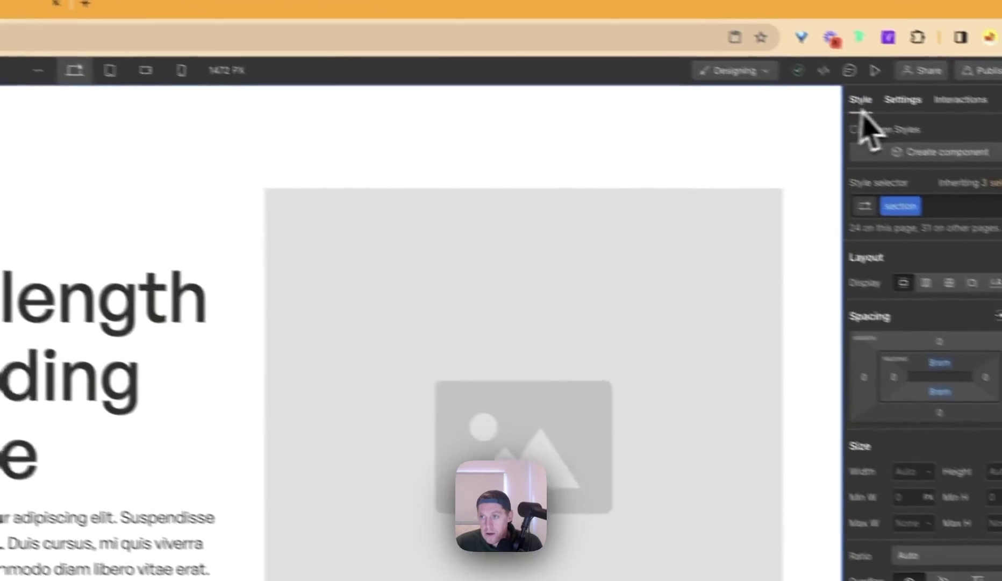
click(857, 86)
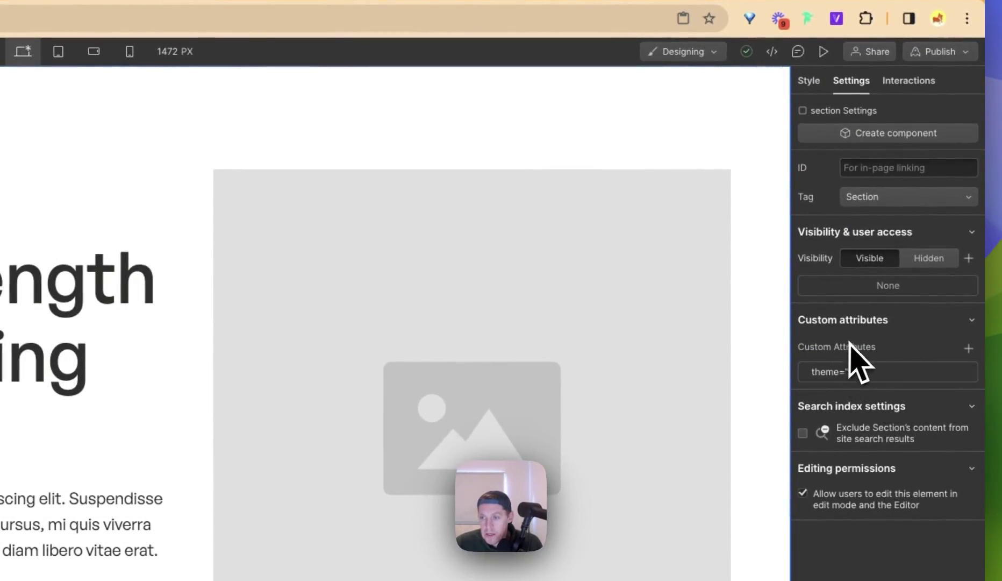
click(967, 372)
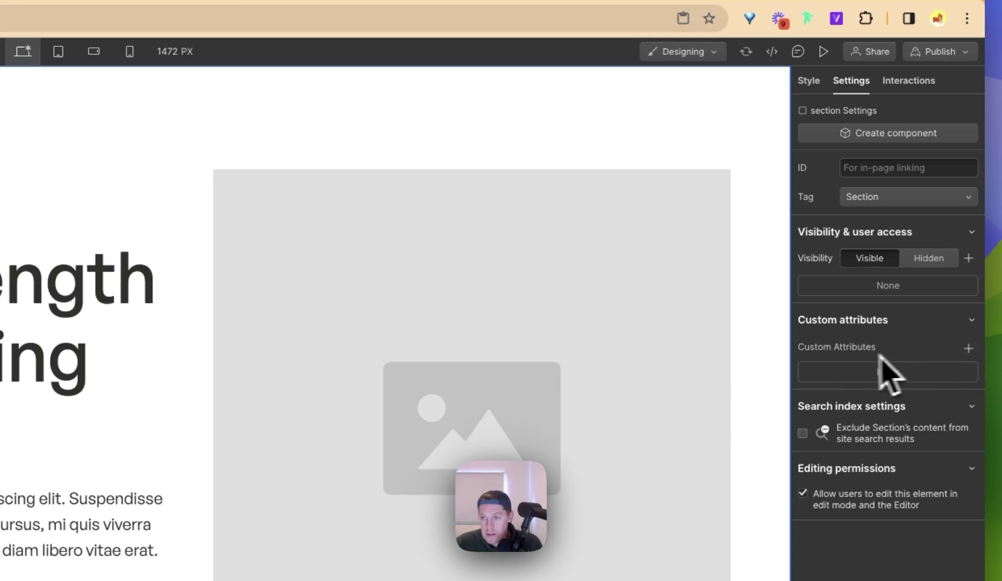
Step: On the published Style Guide page, select the first section and edit its theme attribute in DevTools
click(223, 27)
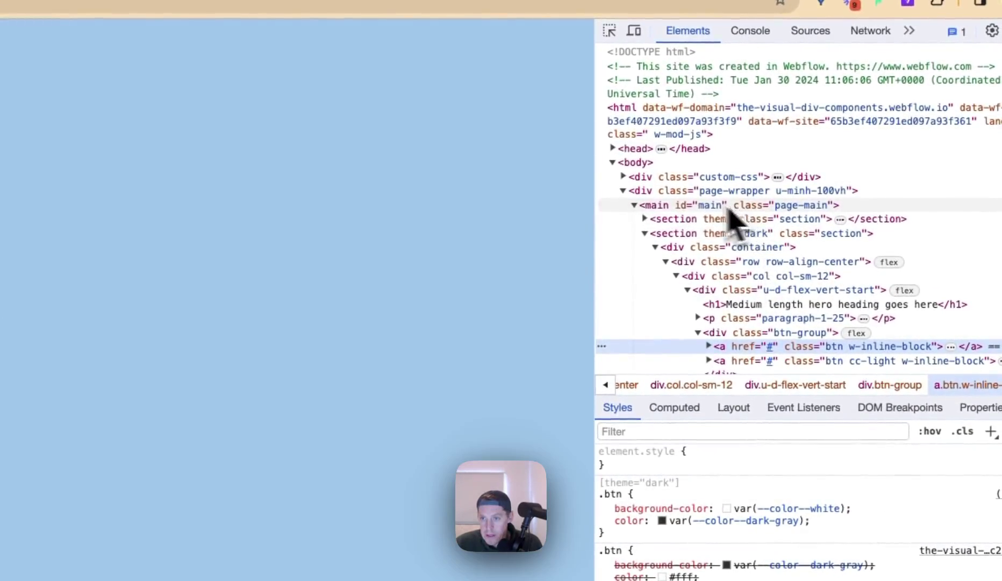
click(634, 207)
click(633, 207)
click(644, 233)
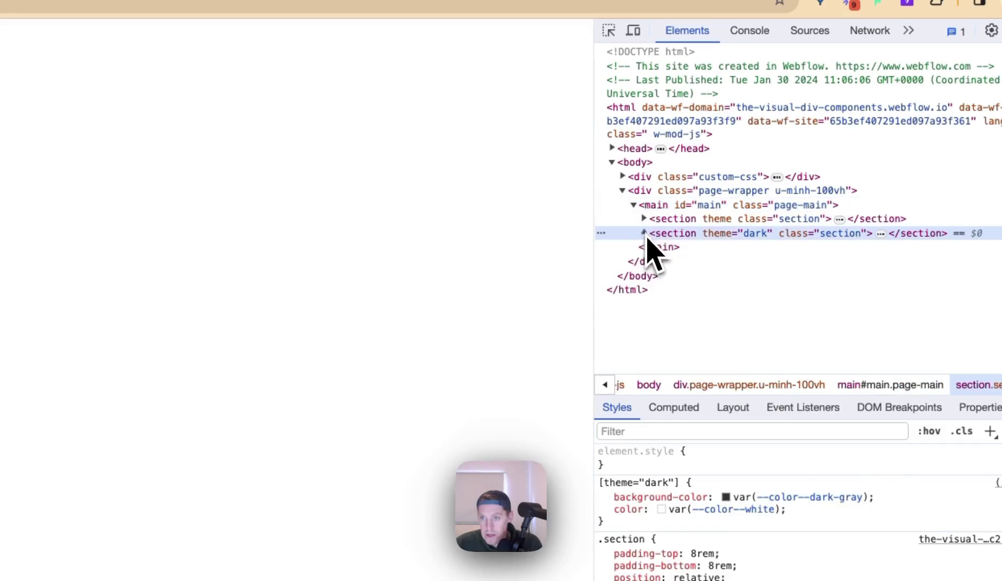
click(717, 220)
double_click(721, 222)
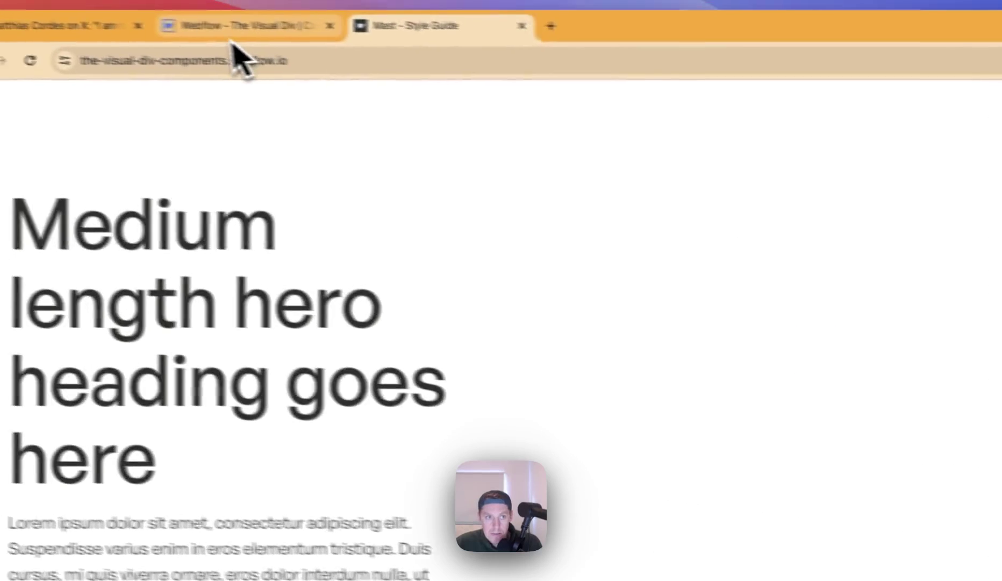
Step: Add a custom attribute named 'theme' to the hero section, clearing the trial value 'light'
click(252, 36)
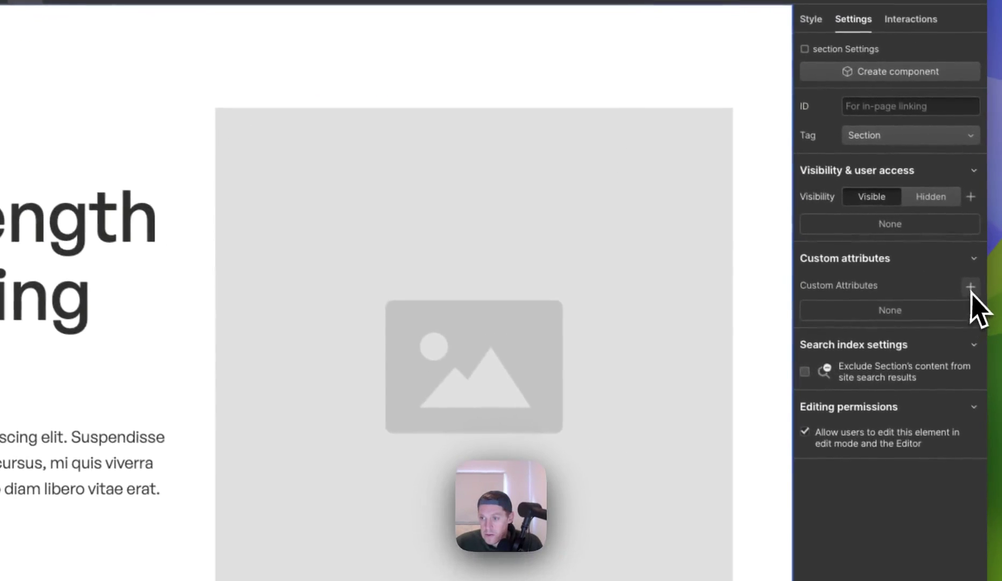
click(968, 285)
text(them)
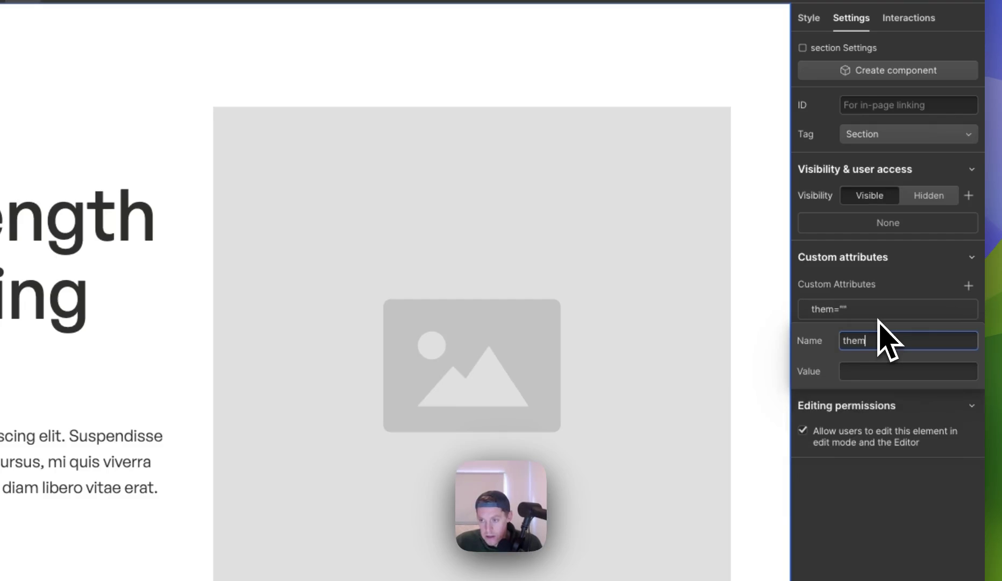
text(e)
click(884, 371)
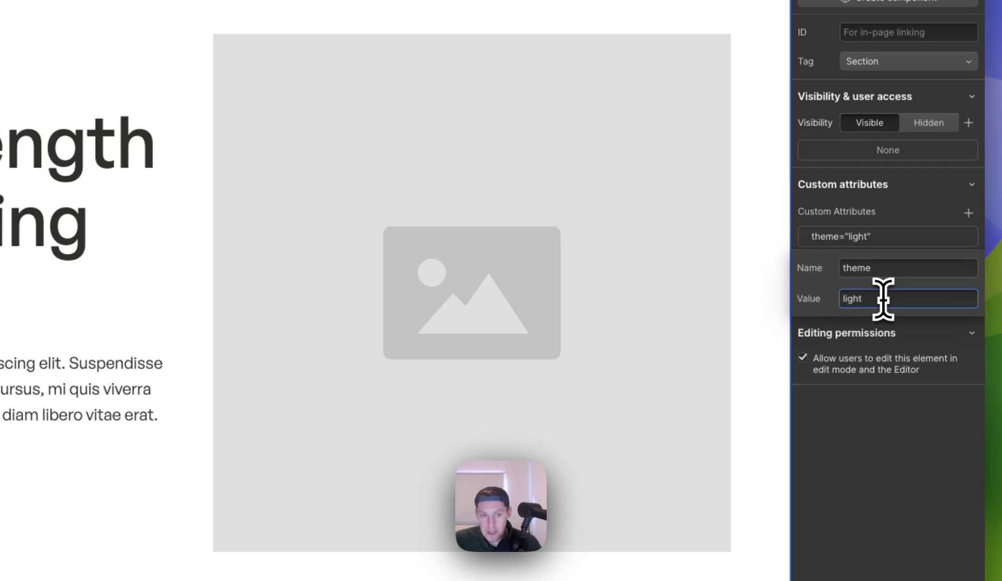
text(light)
double_click(884, 299)
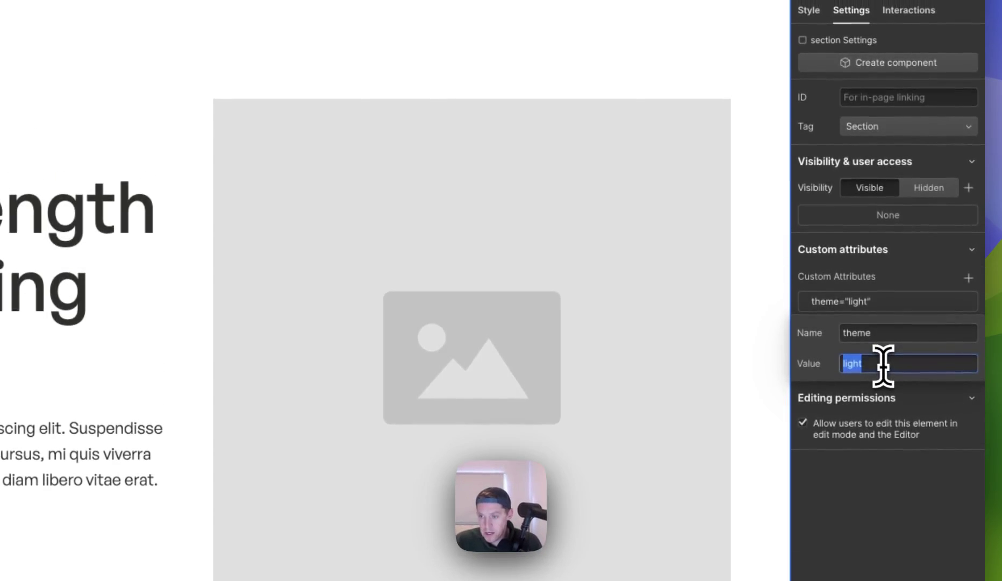
key(BackSpace)
click(905, 275)
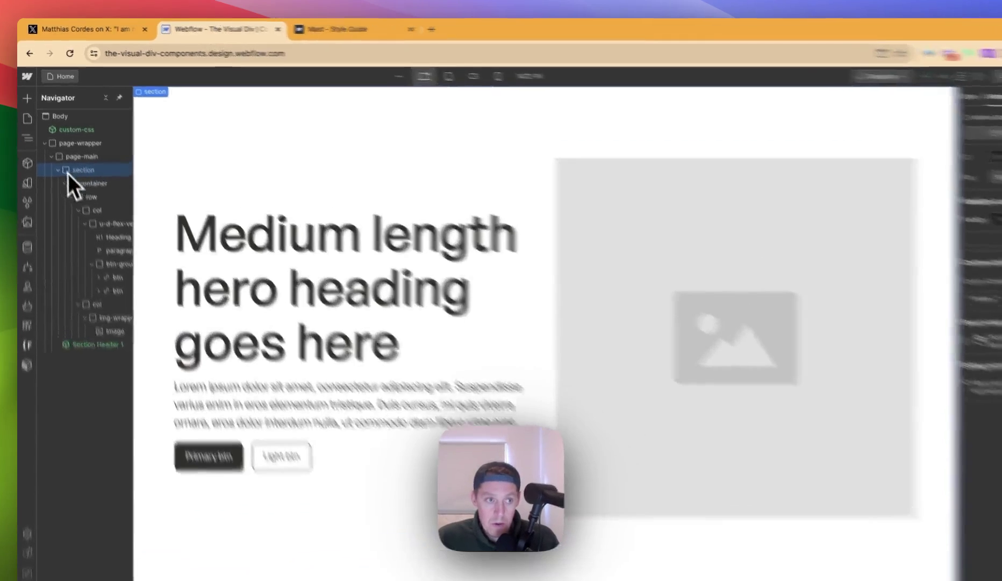
Step: Collapse the section, enter the custom-css component, and select its custom-css_themes embed
click(59, 170)
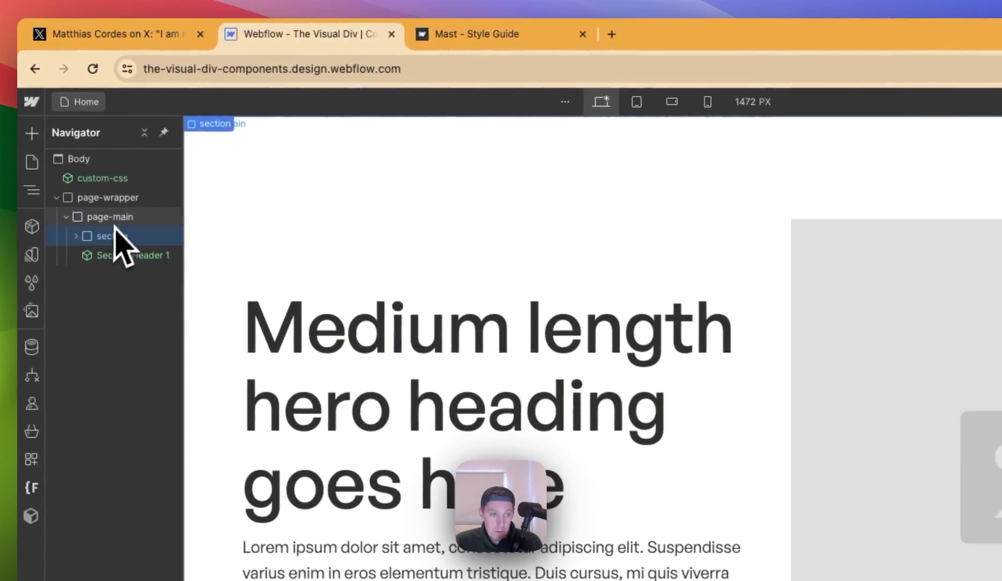
double_click(105, 182)
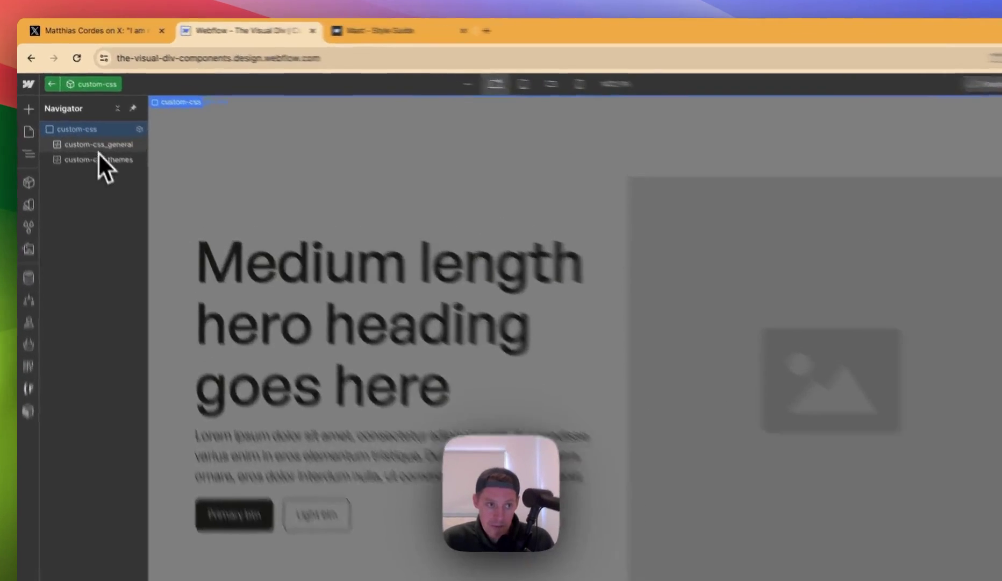
click(85, 119)
click(127, 203)
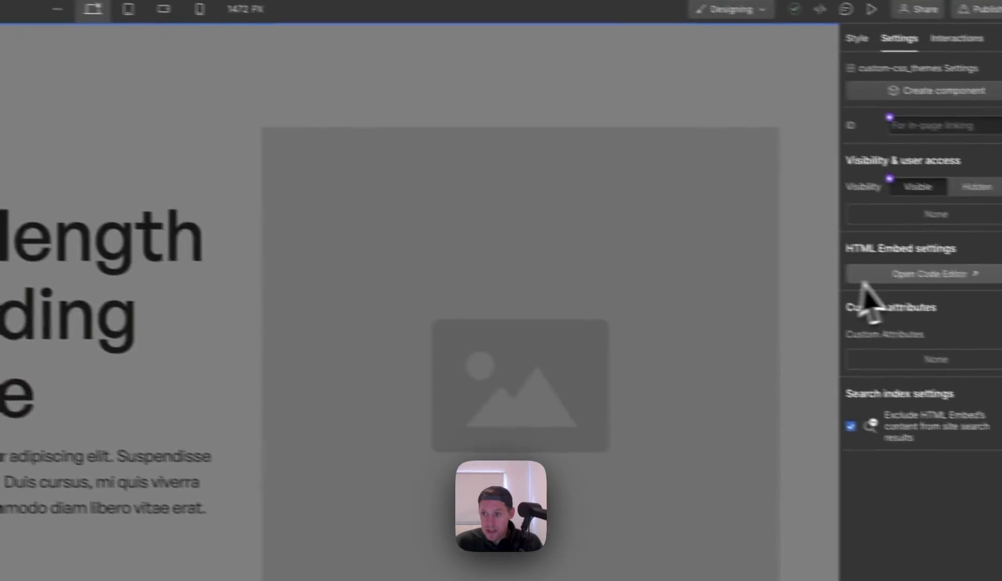
Step: Add a [data-attribute="value"] { font-size: 2rem; } rule above the [theme="dark"] rules in custom-css_themes
click(860, 277)
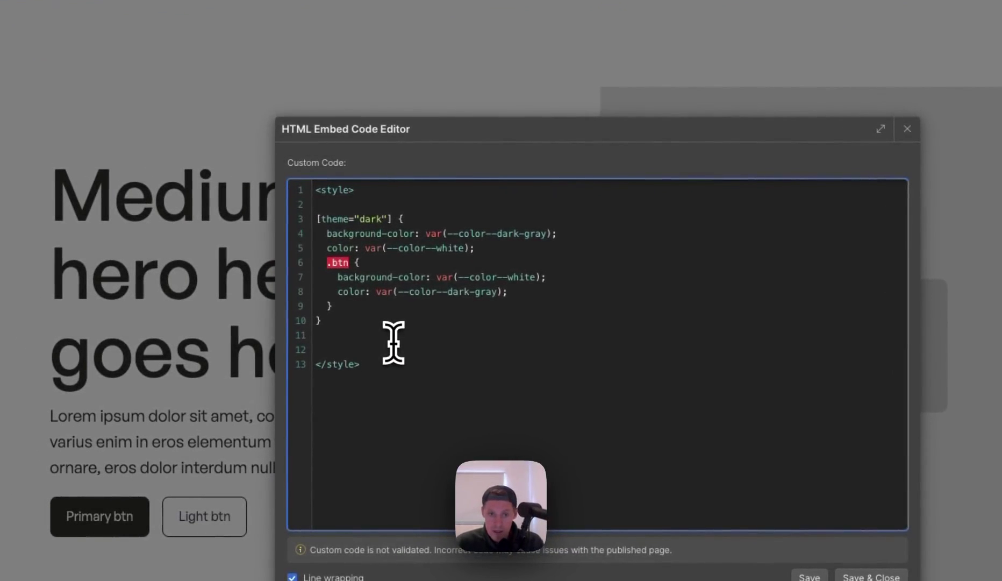
drag(361, 191, 313, 191)
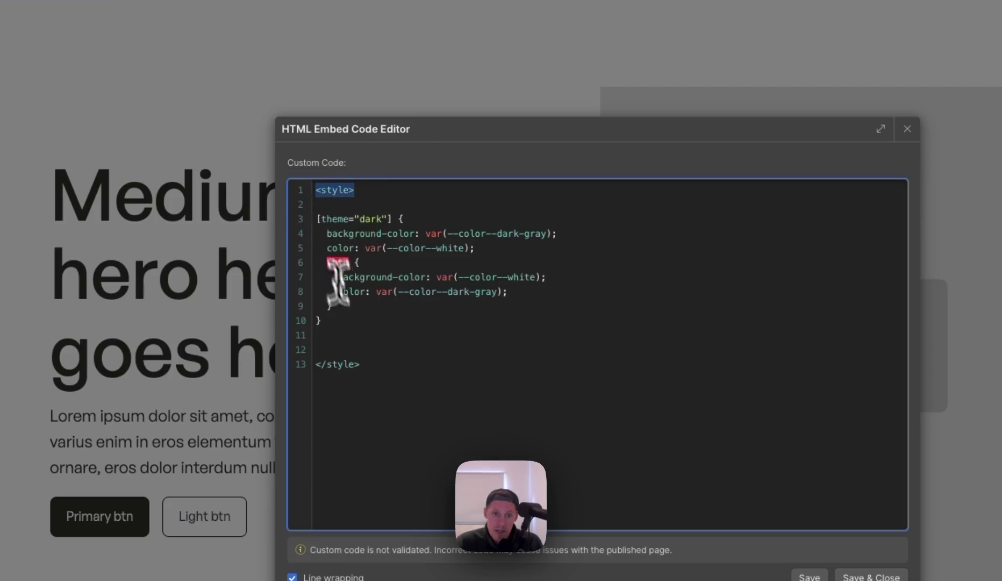
drag(370, 366, 317, 365)
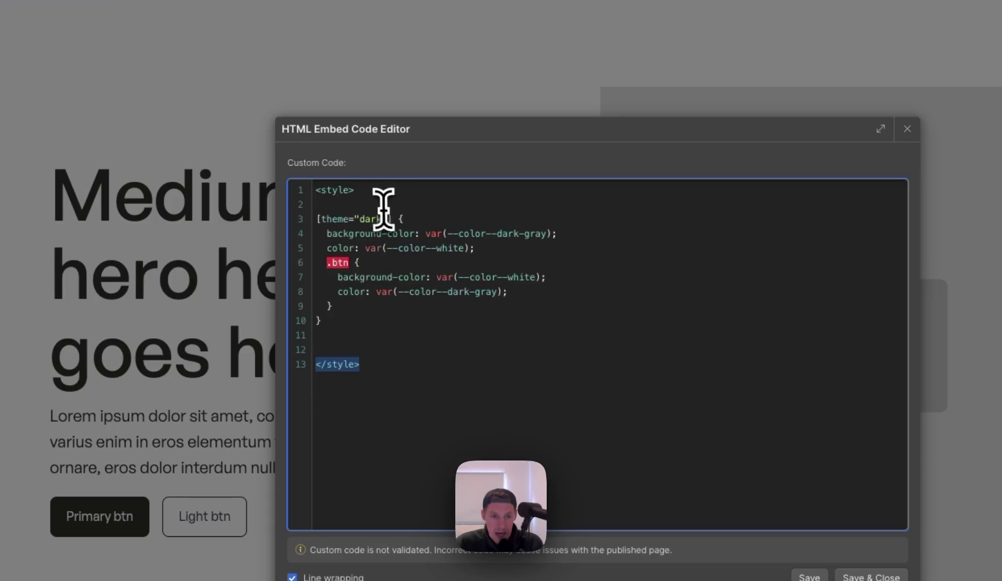
click(317, 217)
drag(317, 218, 386, 219)
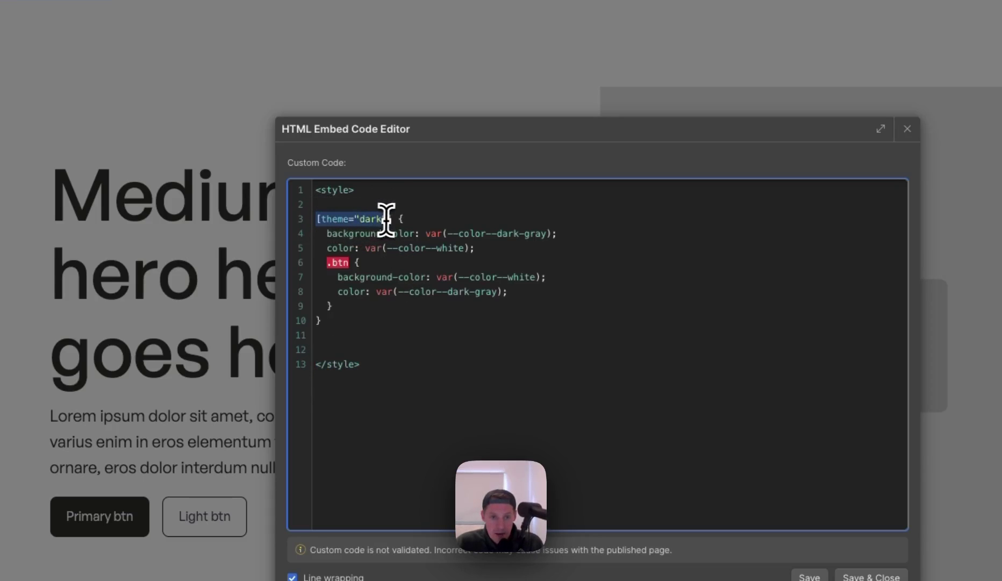
click(382, 195)
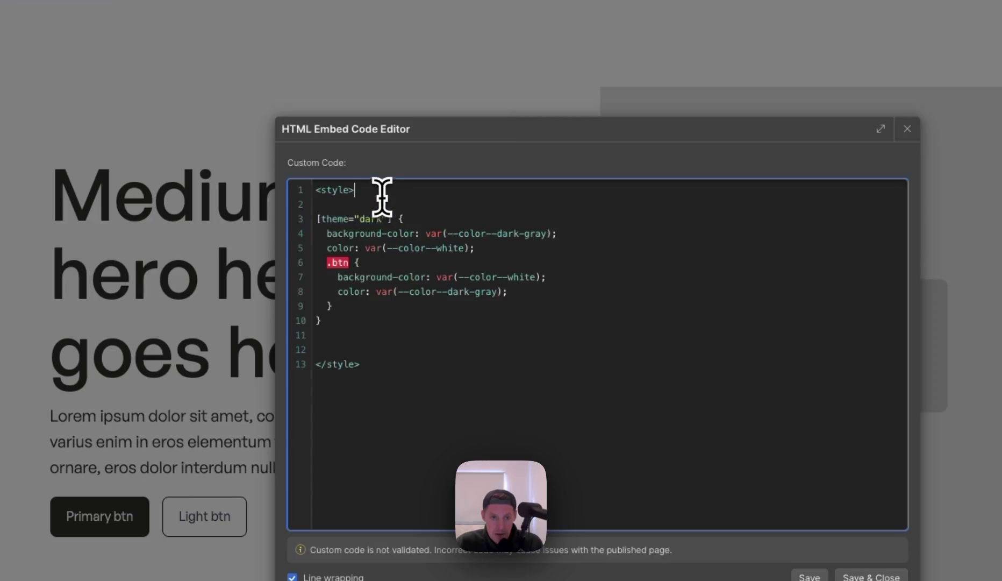
key(Return)
key(Return)
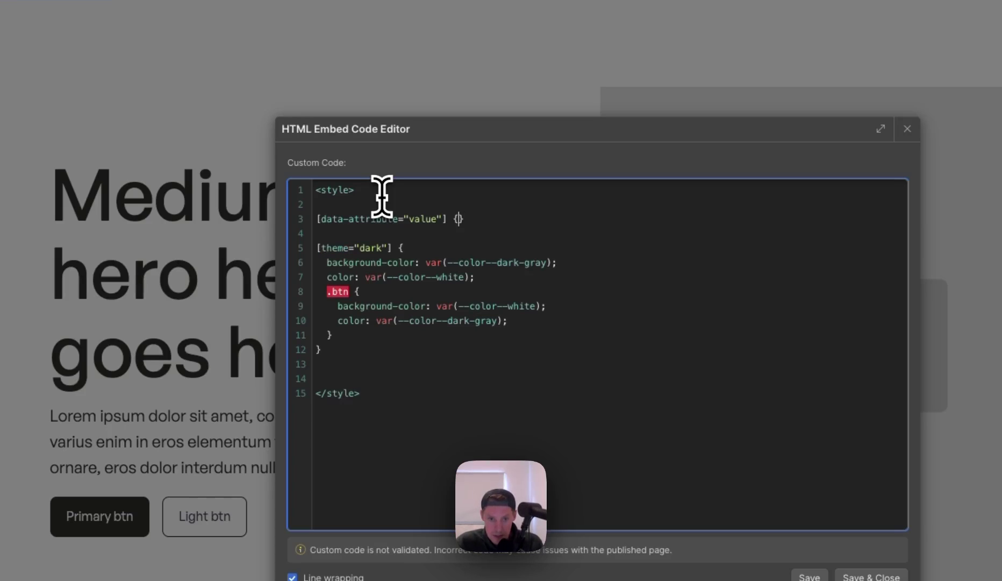
key(Return)
key(Return)
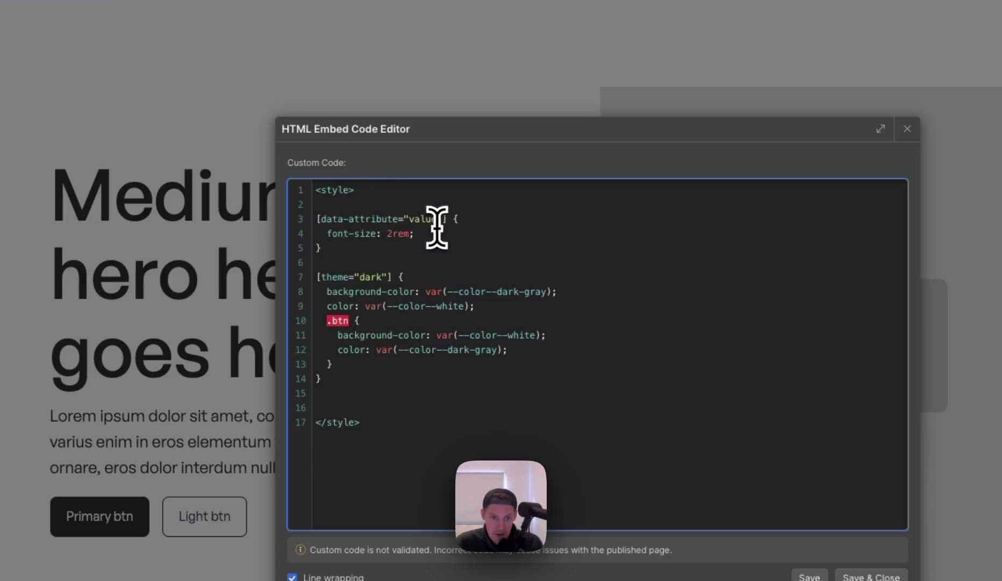
drag(389, 253, 316, 228)
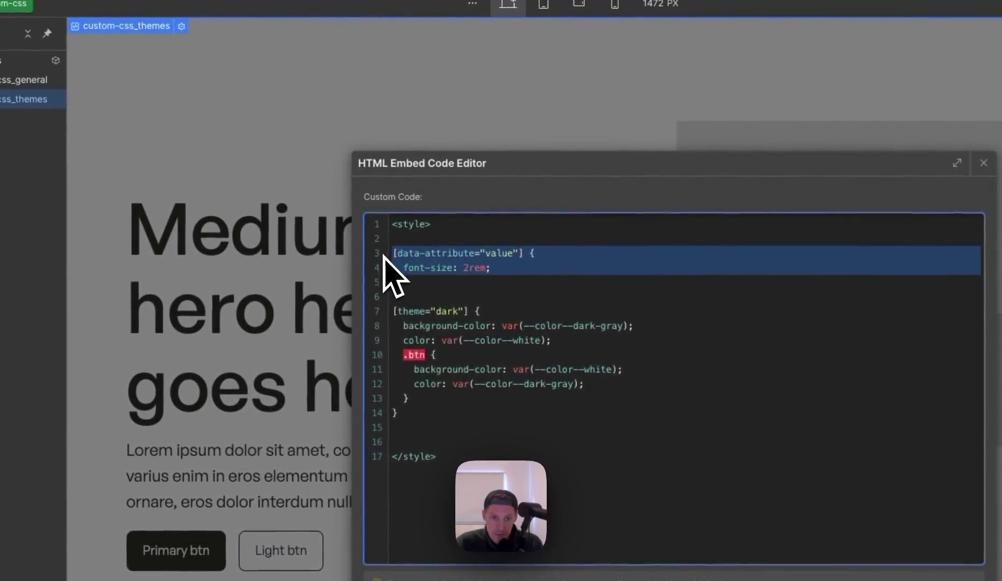
Step: Delete the example data-attribute rule and review the dark theme's background and text colour declarations
key(BackSpace)
key(BackSpace)
key(BackSpace)
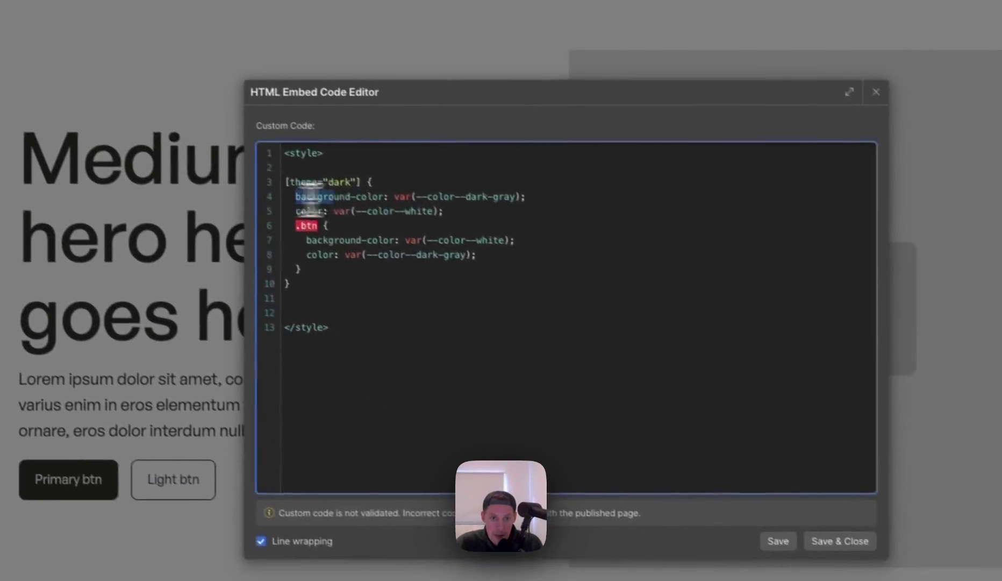
drag(403, 267, 587, 279)
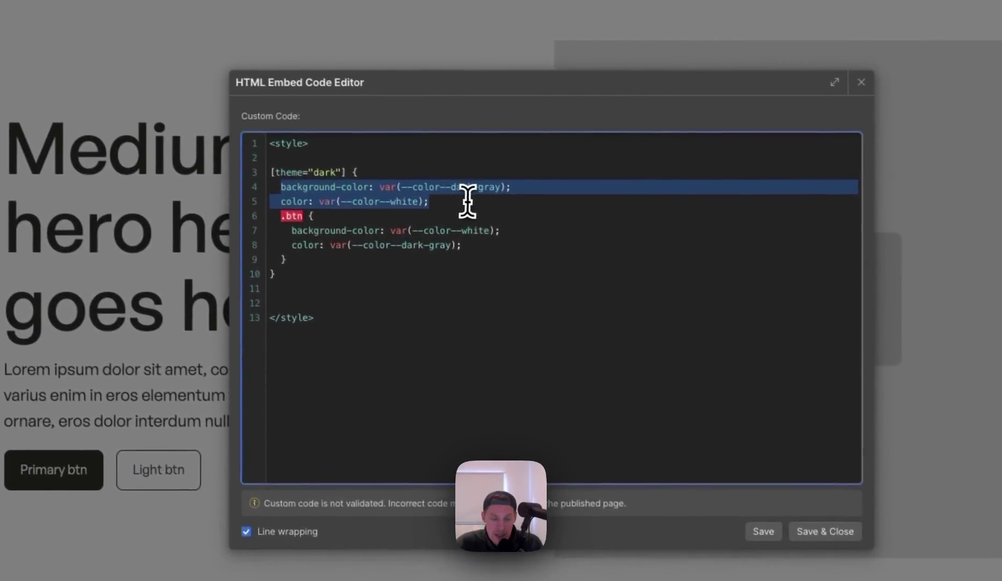
click(591, 282)
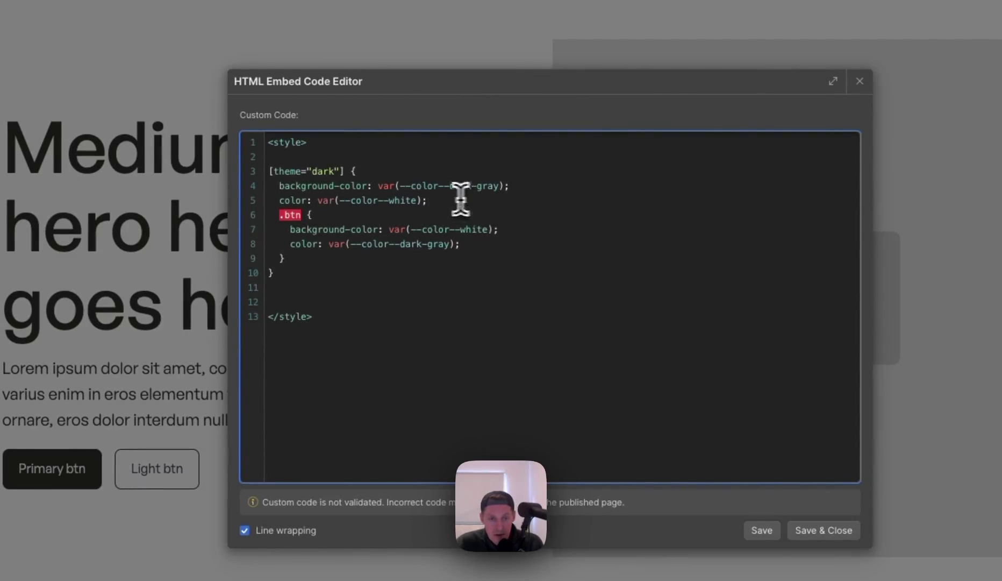
drag(460, 199, 268, 173)
click(290, 171)
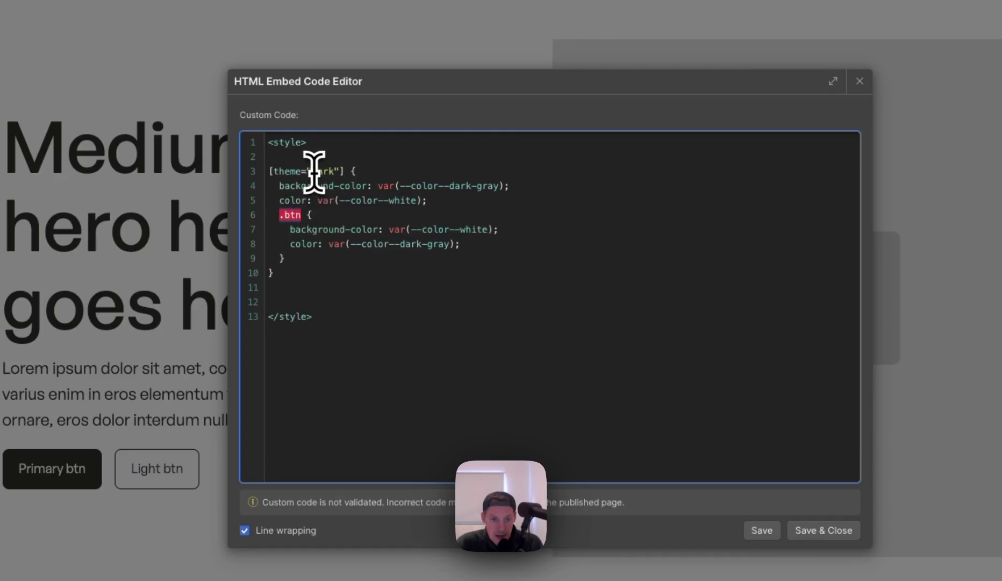
Step: Review the theme dark selector and button colour declarations, then save and close the code editor
drag(270, 171, 345, 171)
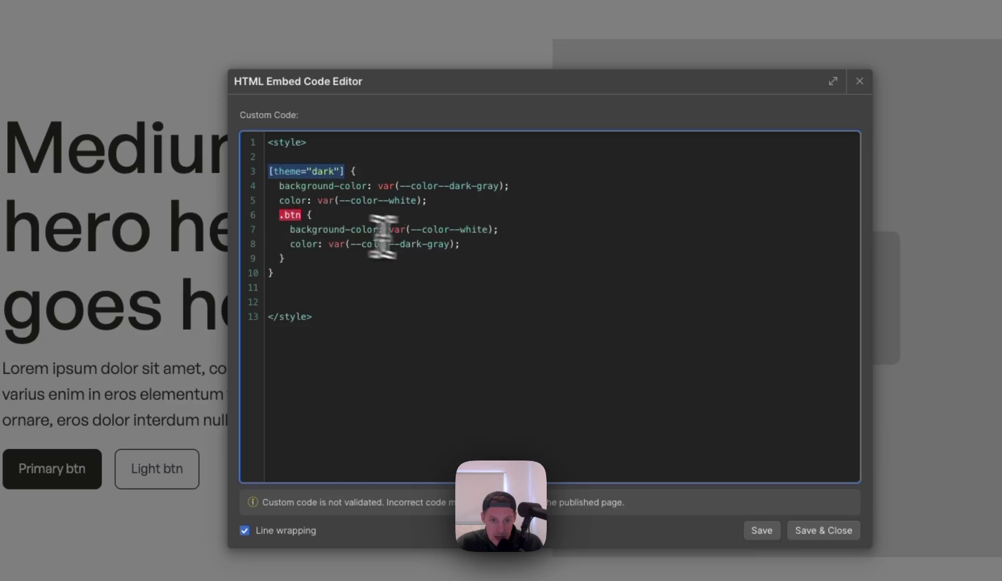
drag(504, 229, 290, 237)
drag(465, 244, 291, 245)
click(294, 256)
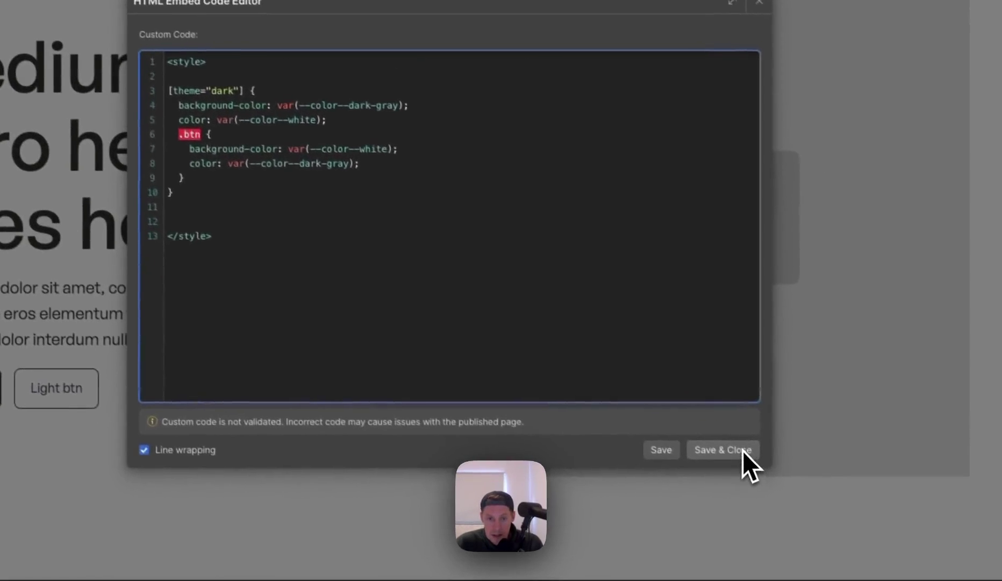
click(743, 450)
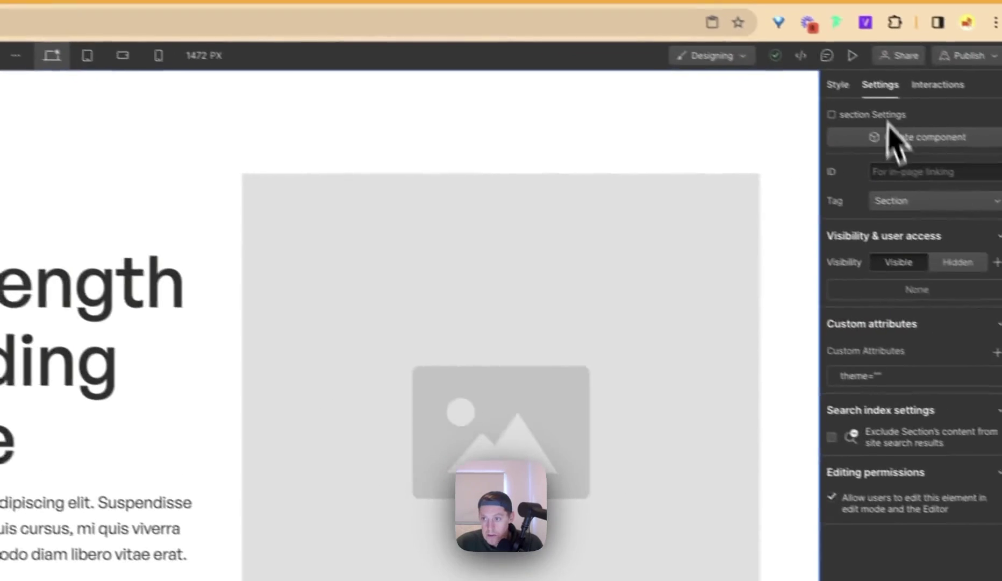
Step: Enter dark as the value of the hero section's theme custom attribute, then reselect it
click(917, 376)
click(901, 438)
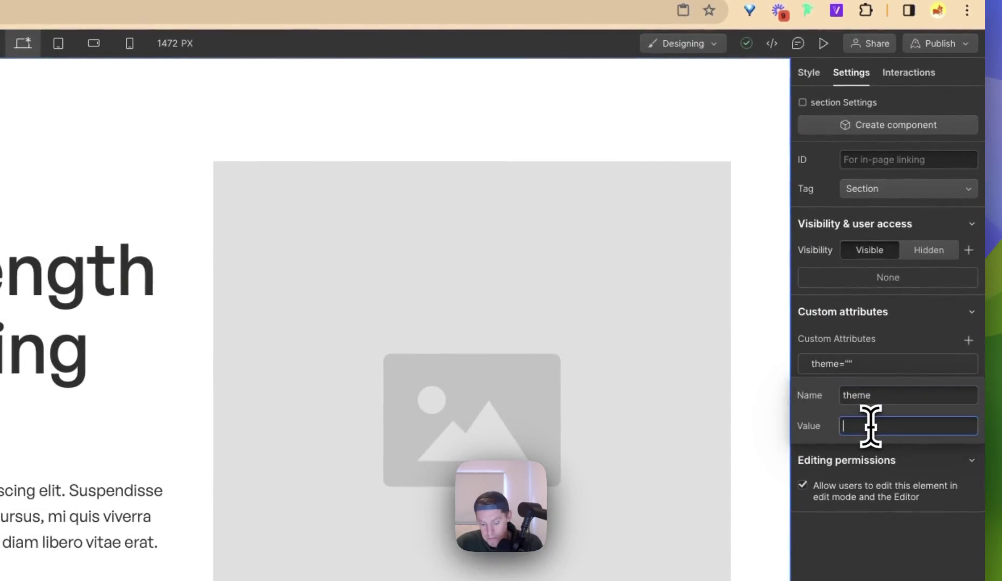
text(dar)
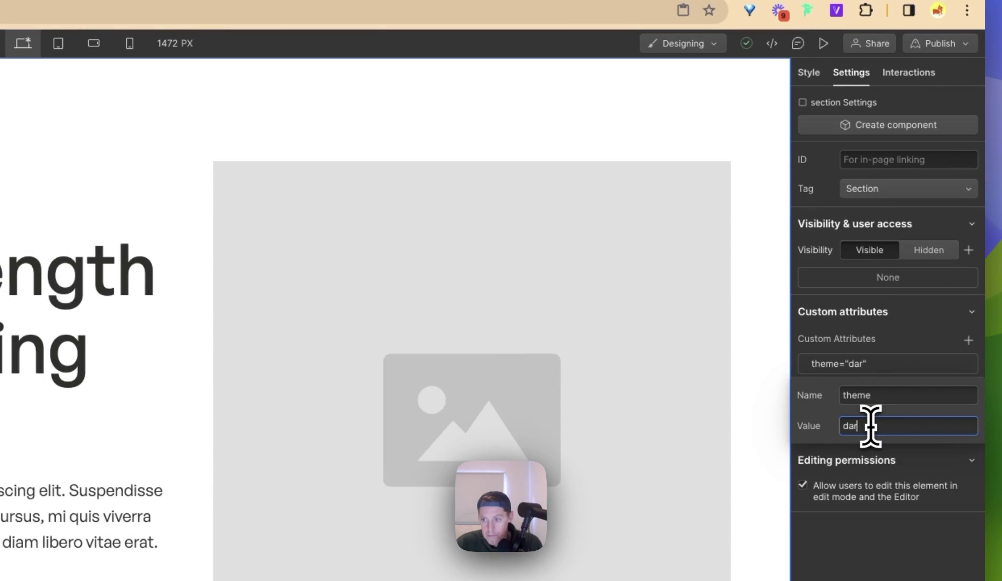
text(k)
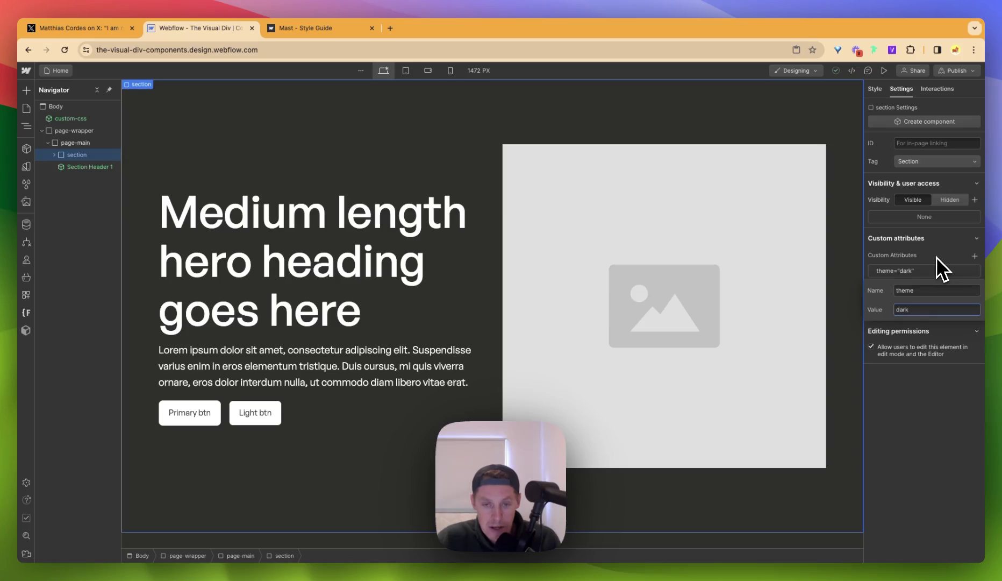
double_click(911, 309)
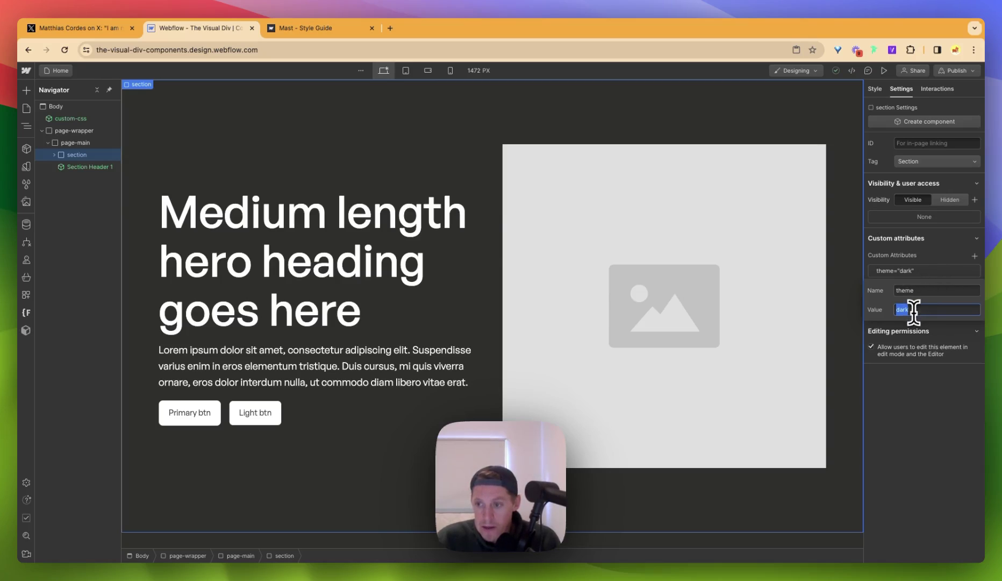
Step: Clear the theme value and convert the hero section into a component named Temp Component
key(BackSpace)
click(931, 252)
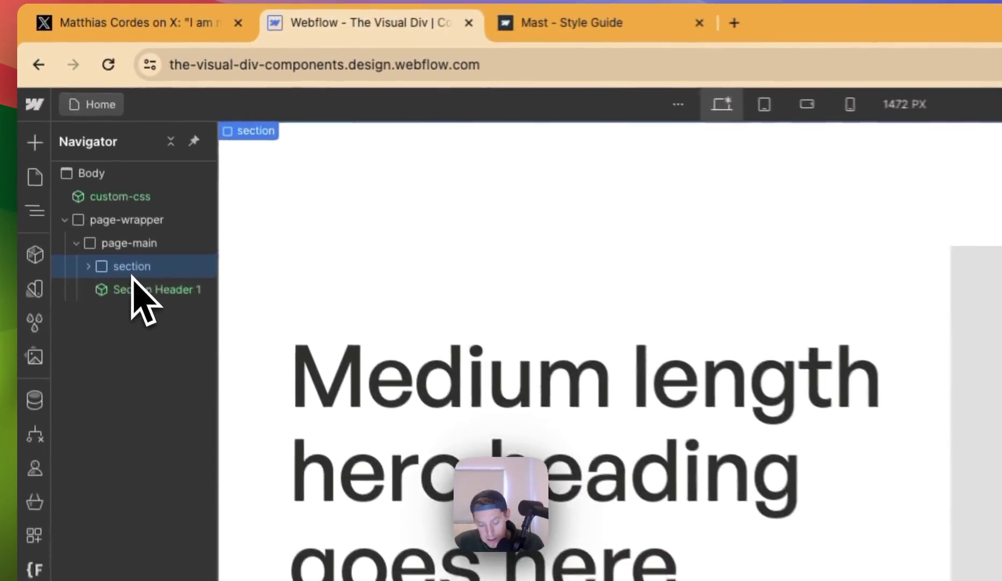
key(super+shift+a)
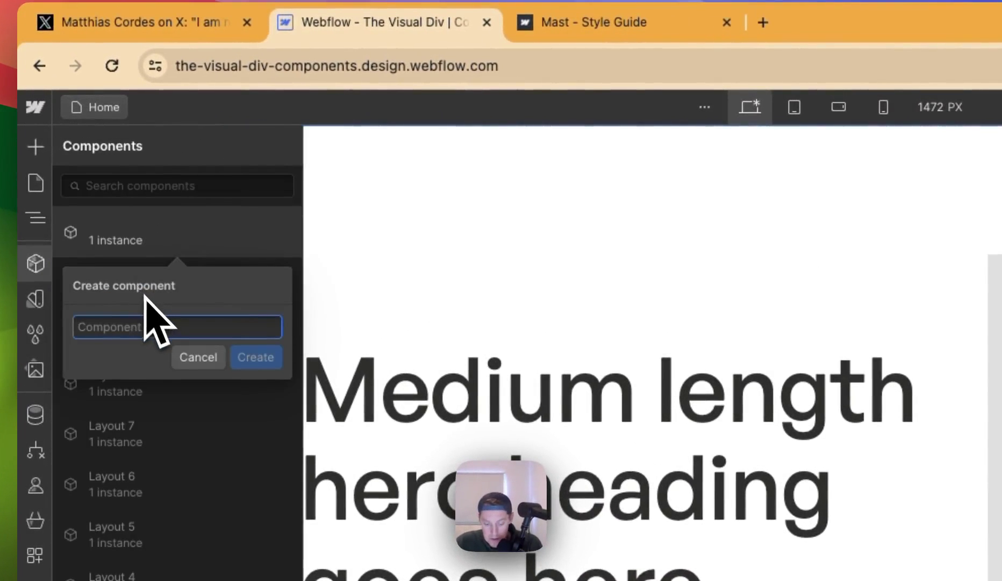
text(Temp Componen)
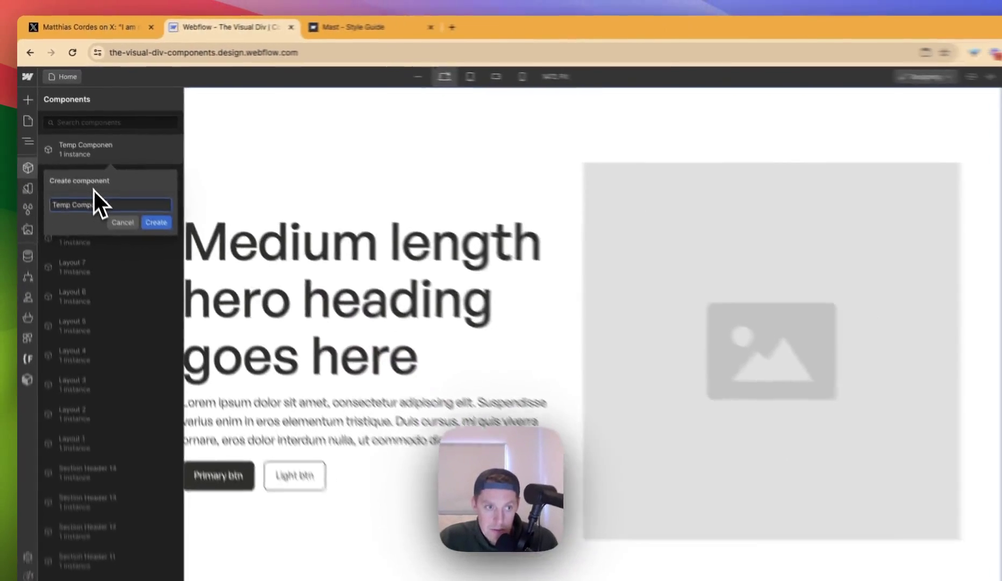
key(Return)
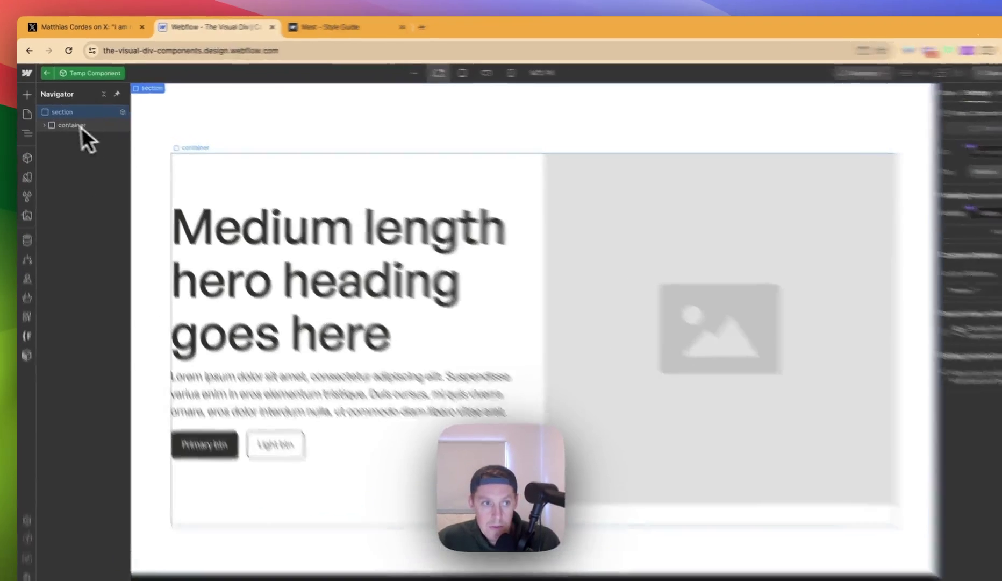
Step: Connect the Heading 1 text to a new component property named Title Text
click(42, 119)
click(55, 160)
click(421, 311)
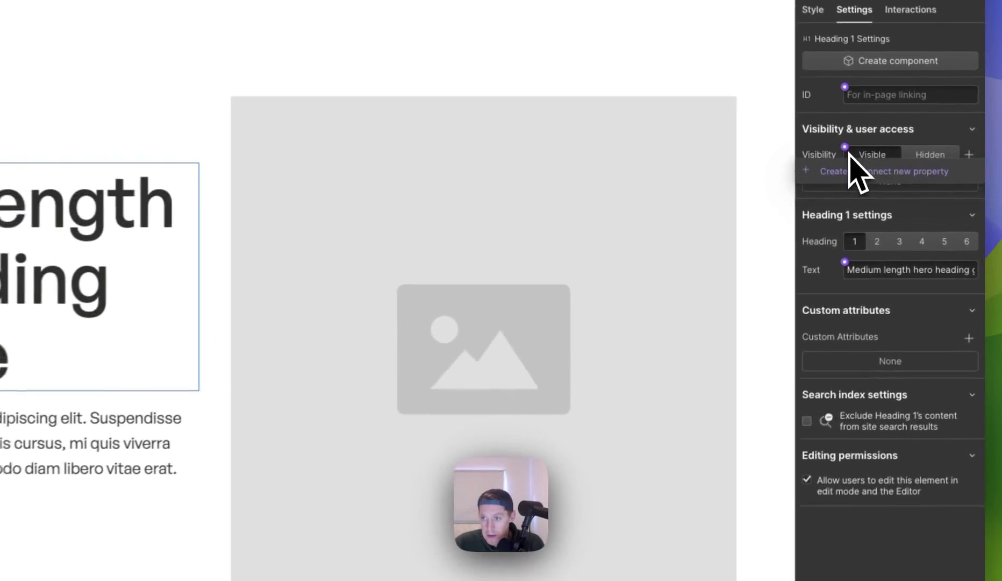
click(840, 263)
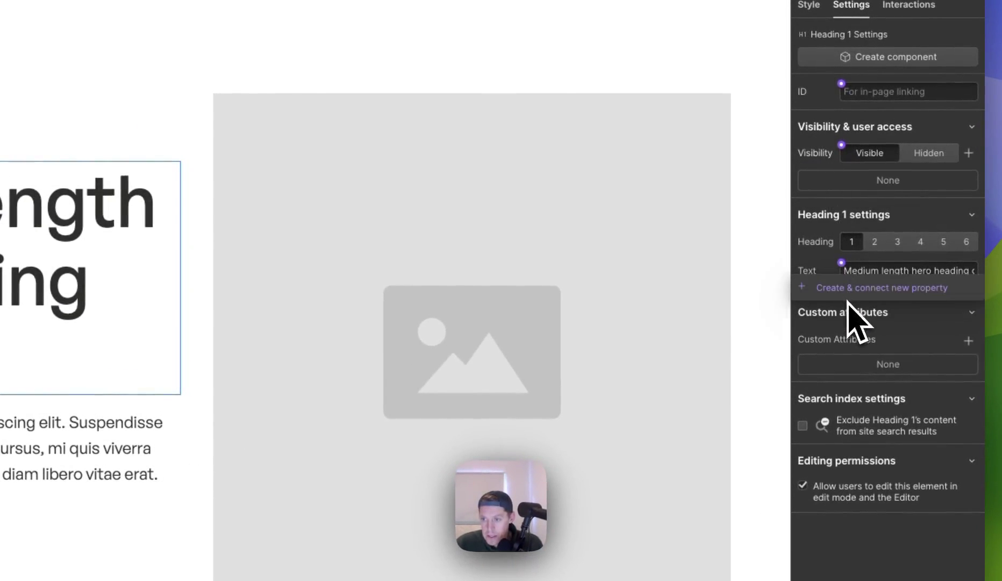
click(848, 293)
triple_click(857, 307)
text(Tit)
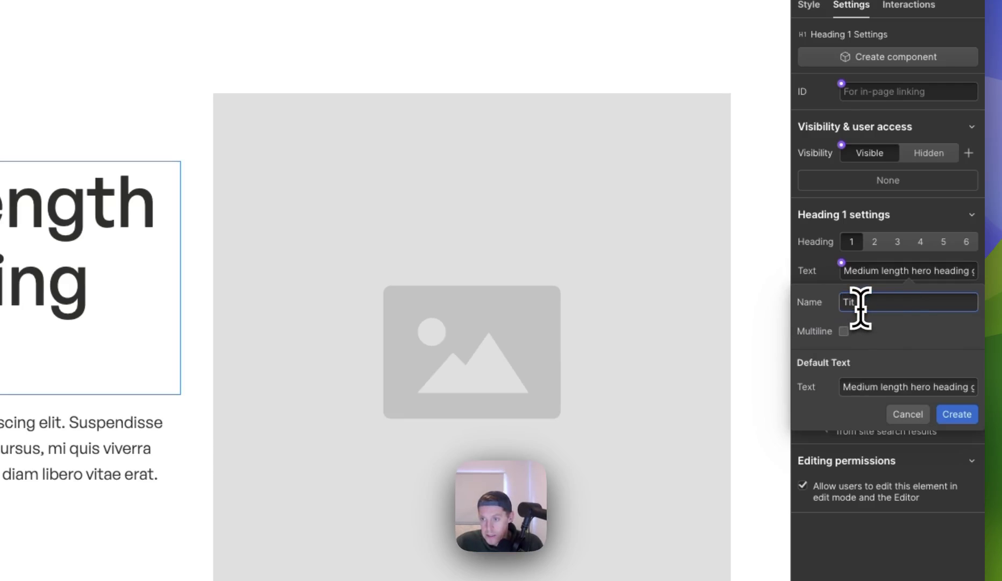
text(le Text)
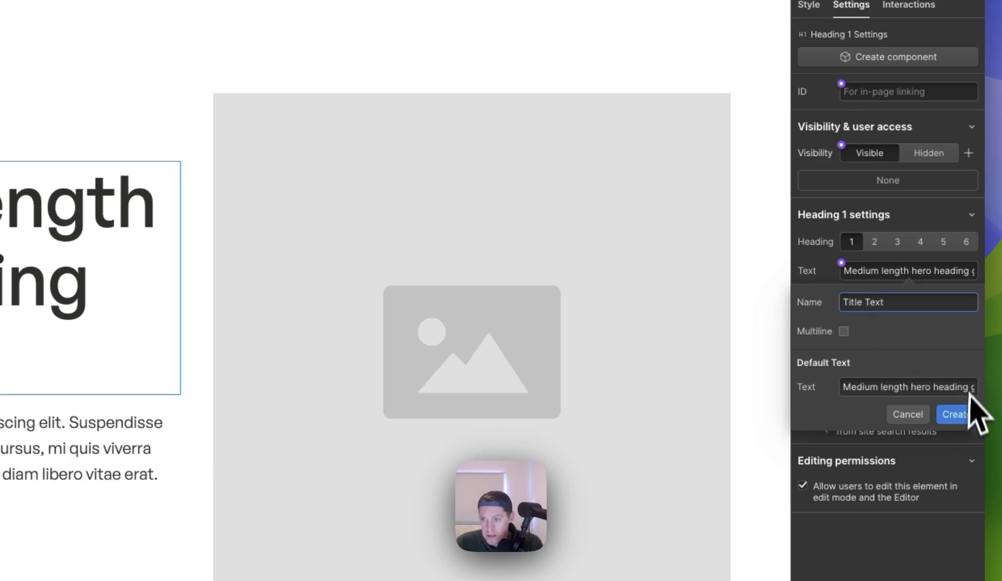
click(962, 415)
Step: Connect the paragraph text to a new component property named Description Text
click(246, 386)
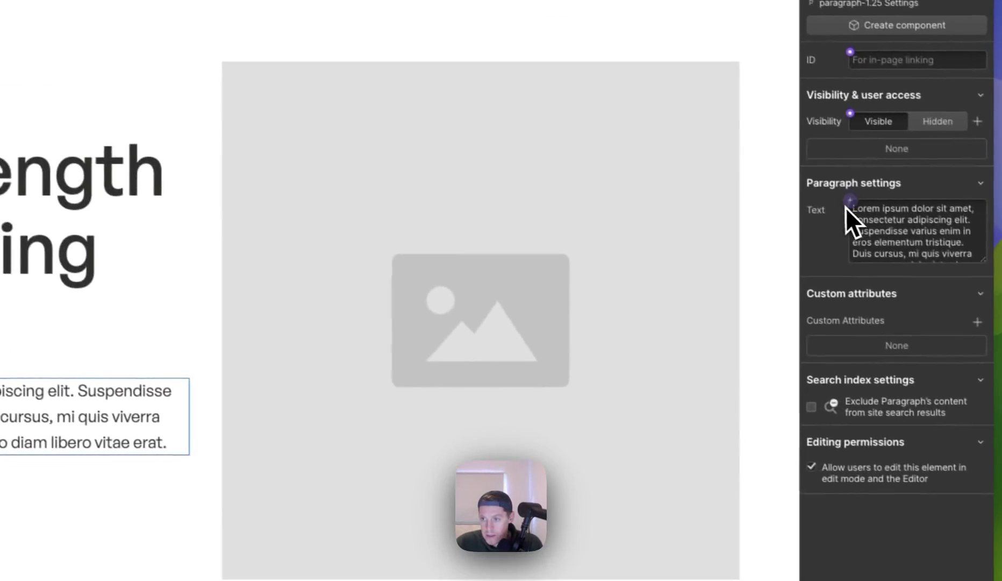
click(842, 197)
click(851, 220)
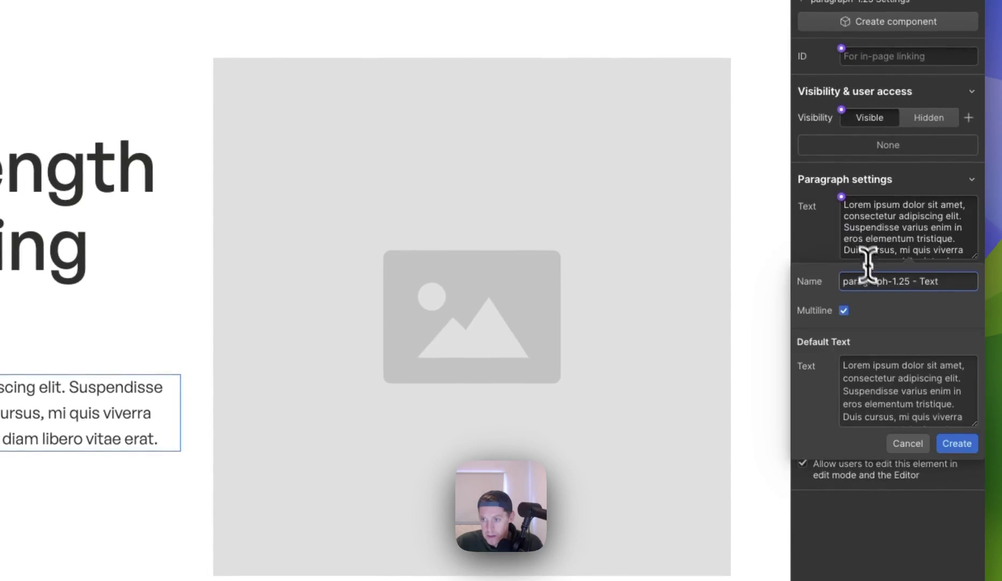
triple_click(877, 282)
text(P)
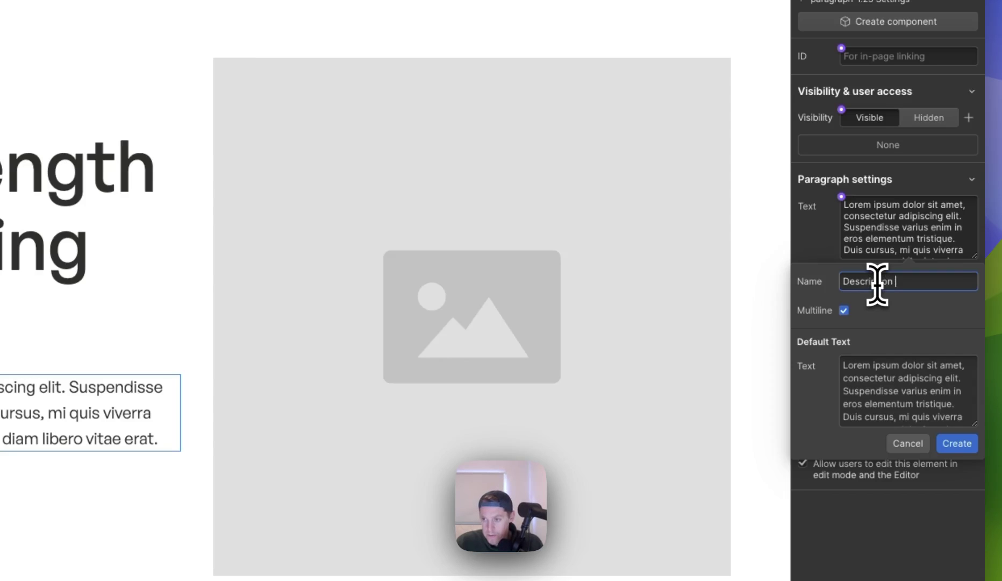
text(escription Text)
click(957, 443)
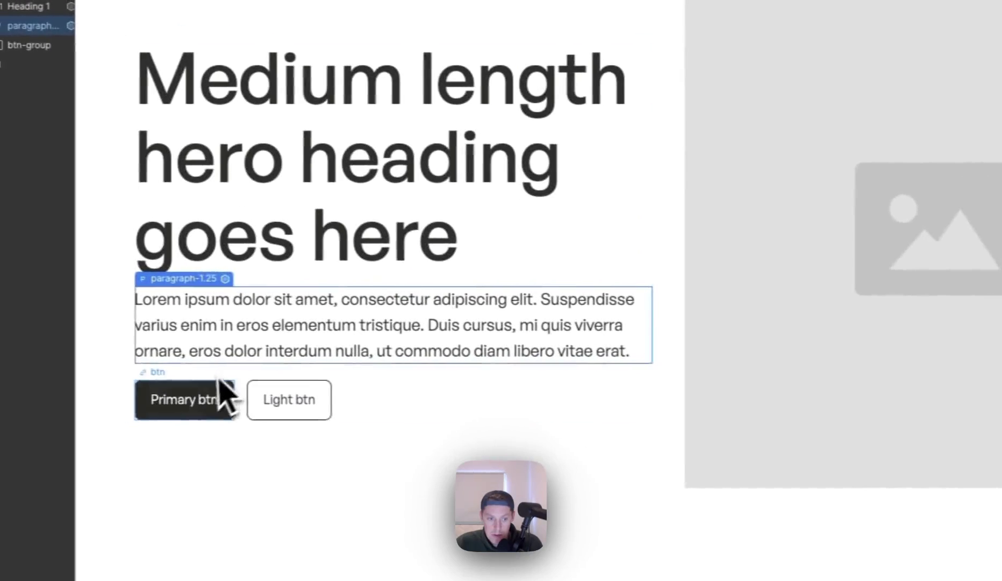
Step: Connect the placeholder image to a new component property named Image
click(219, 382)
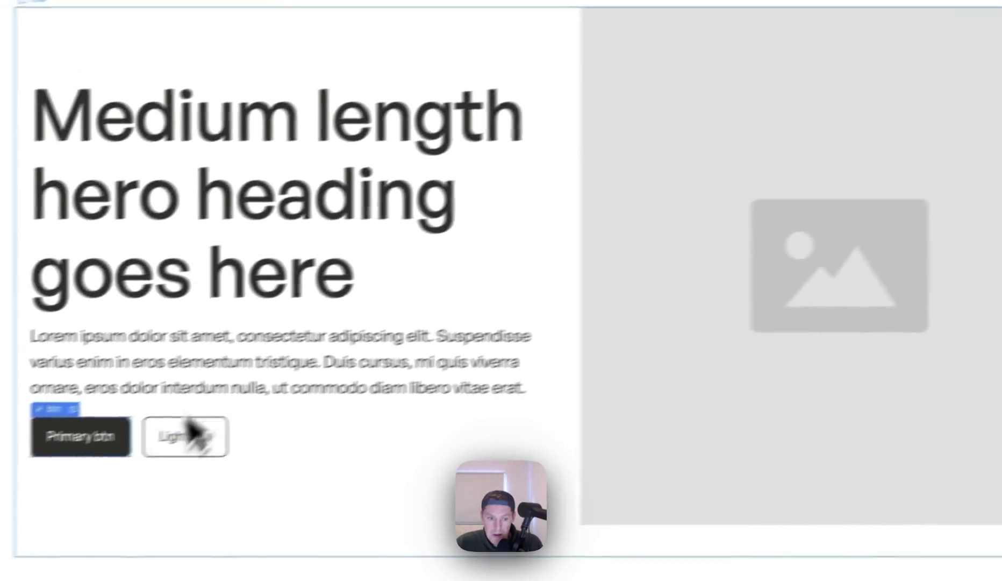
click(760, 193)
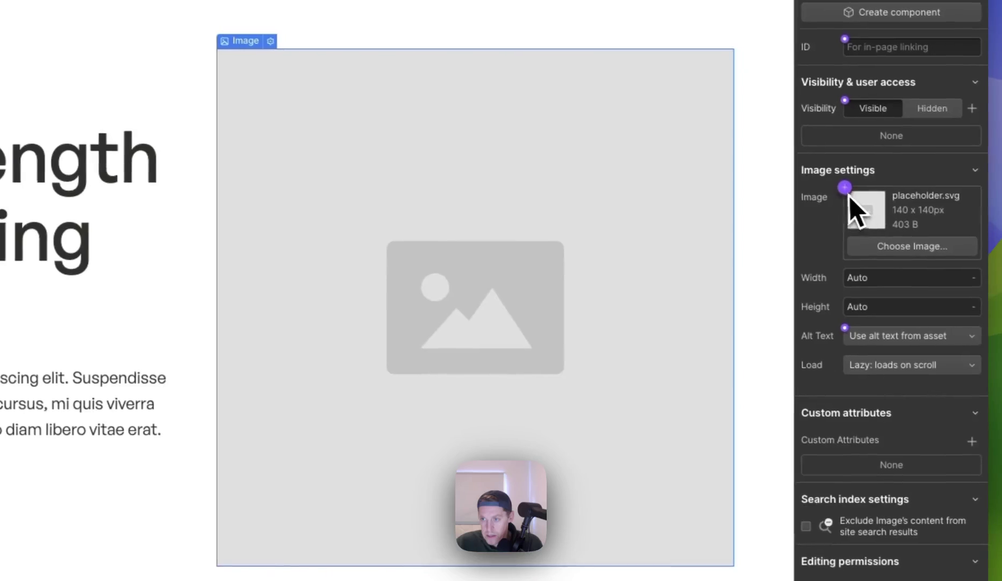
click(843, 188)
click(860, 214)
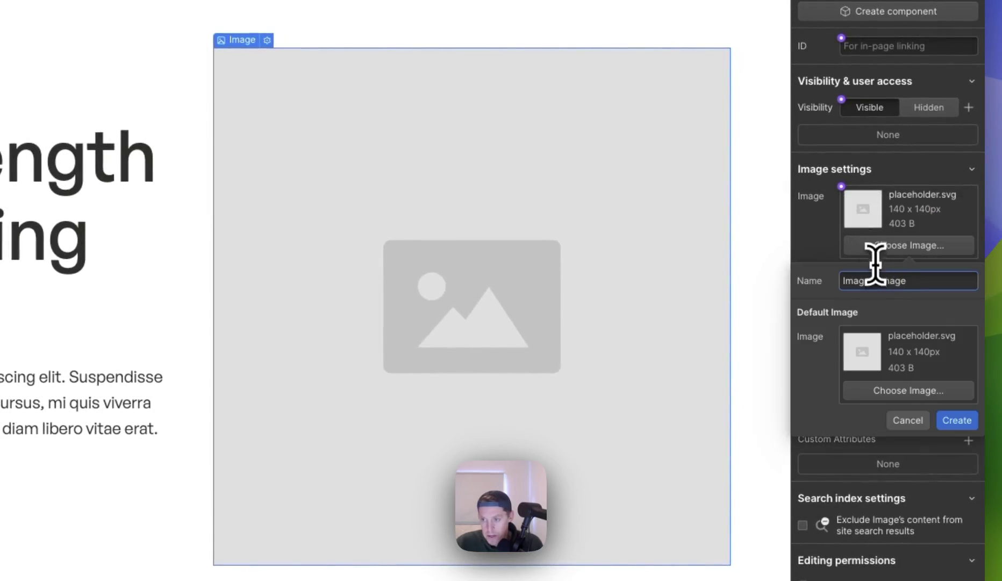
triple_click(882, 280)
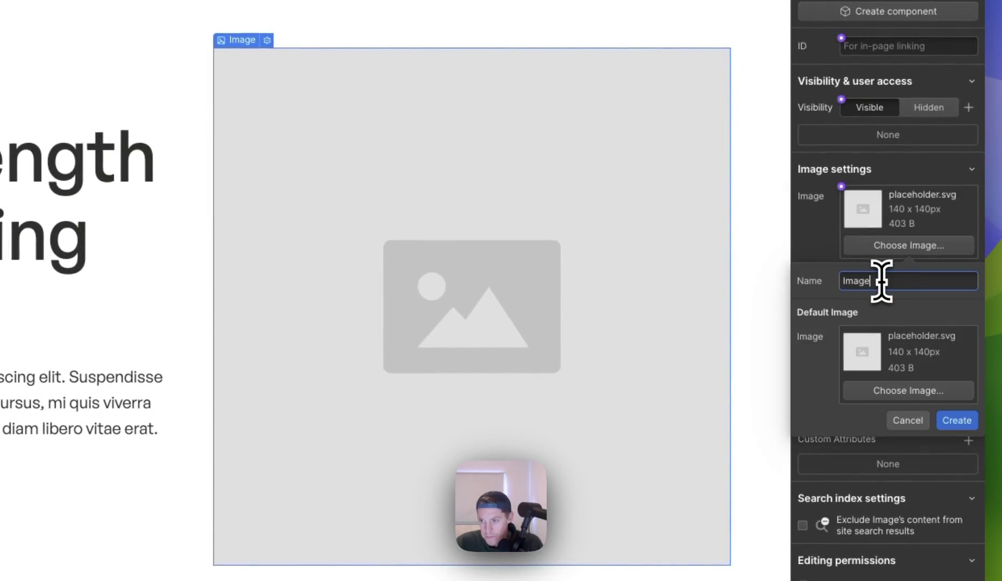
click(957, 420)
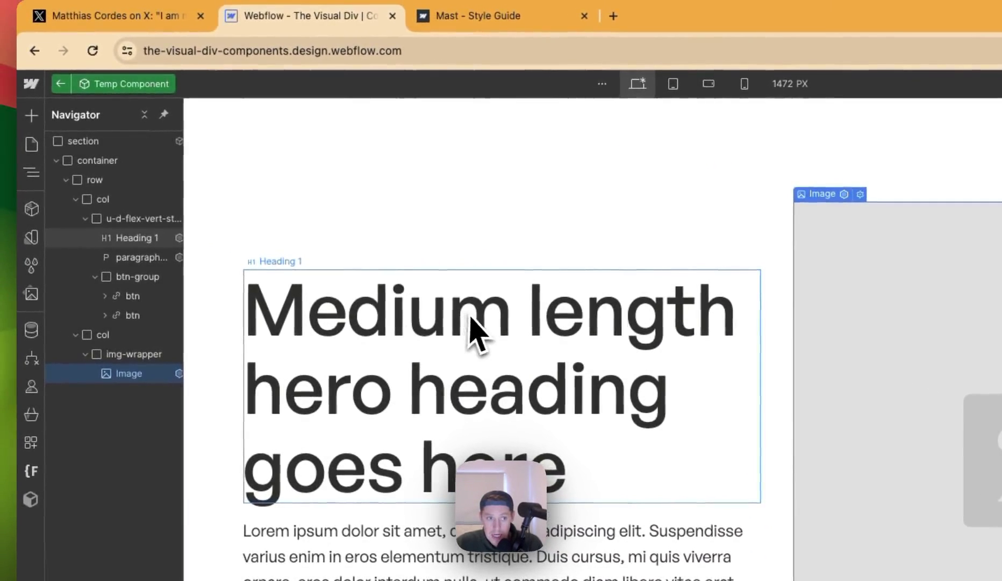
Step: Bind the hero section's theme attribute value to a new component property named Theme
click(110, 145)
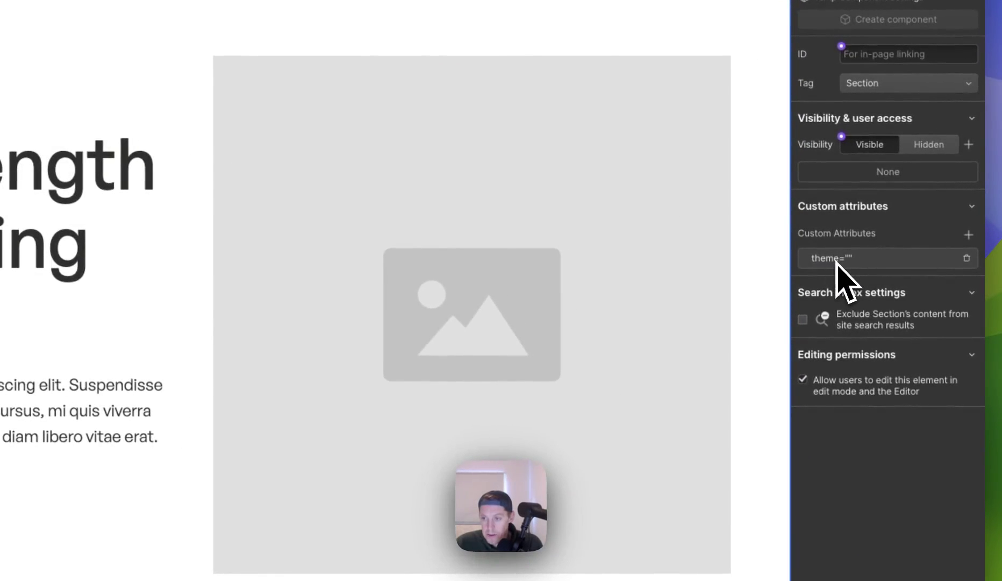
click(844, 265)
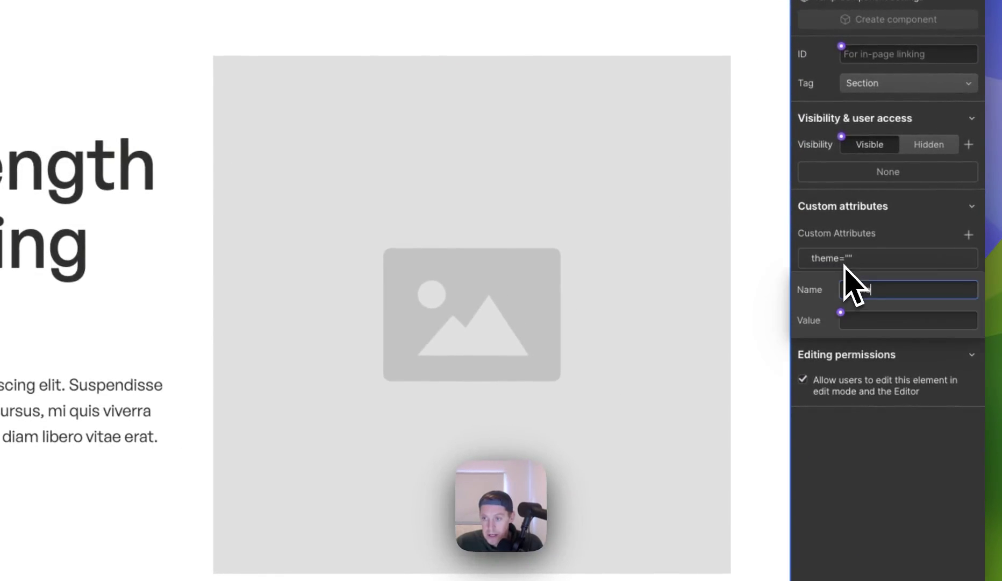
click(842, 317)
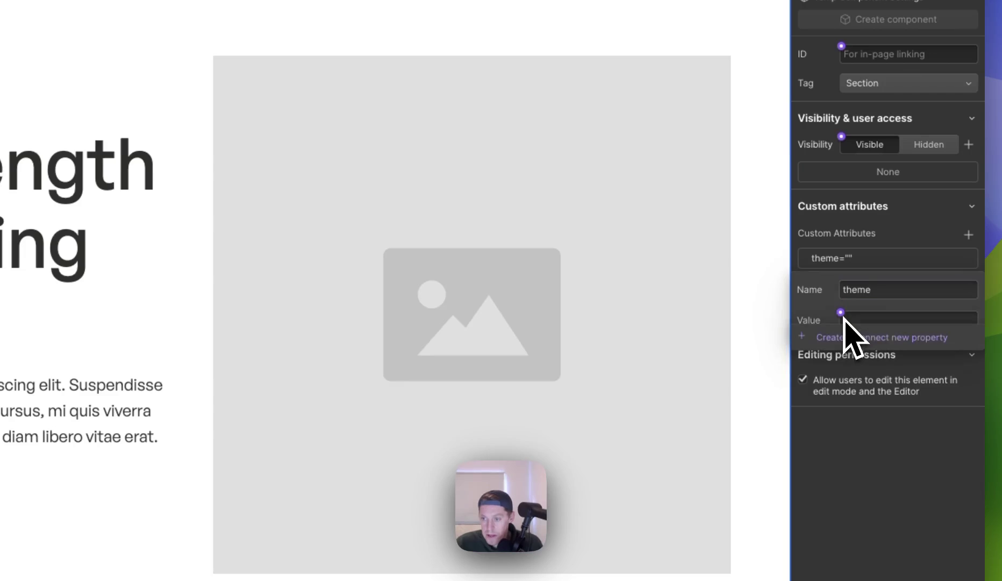
click(867, 339)
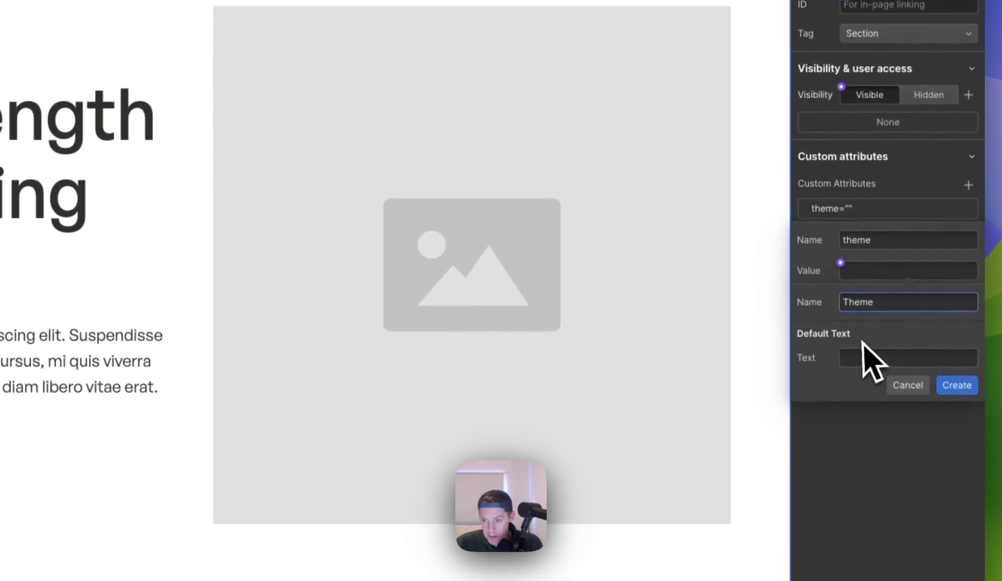
click(967, 388)
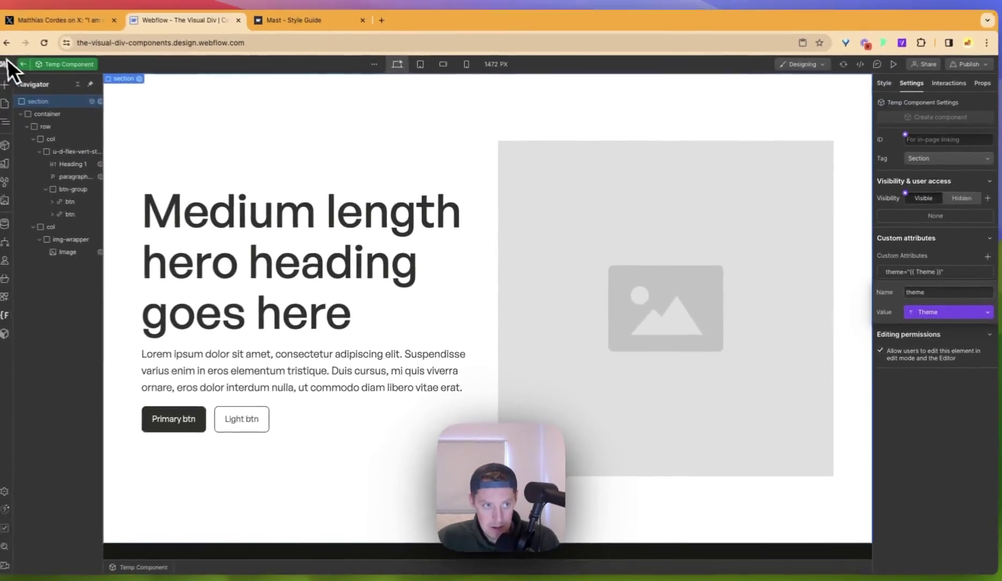
Step: In the Temp Component's properties, drag Theme to the top of the list, then exit to the page
click(46, 71)
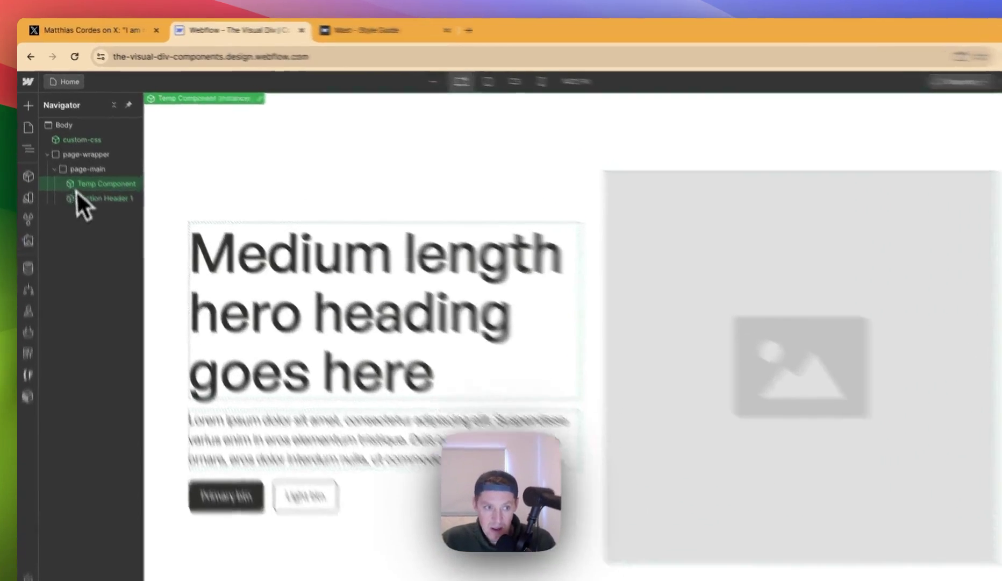
double_click(75, 156)
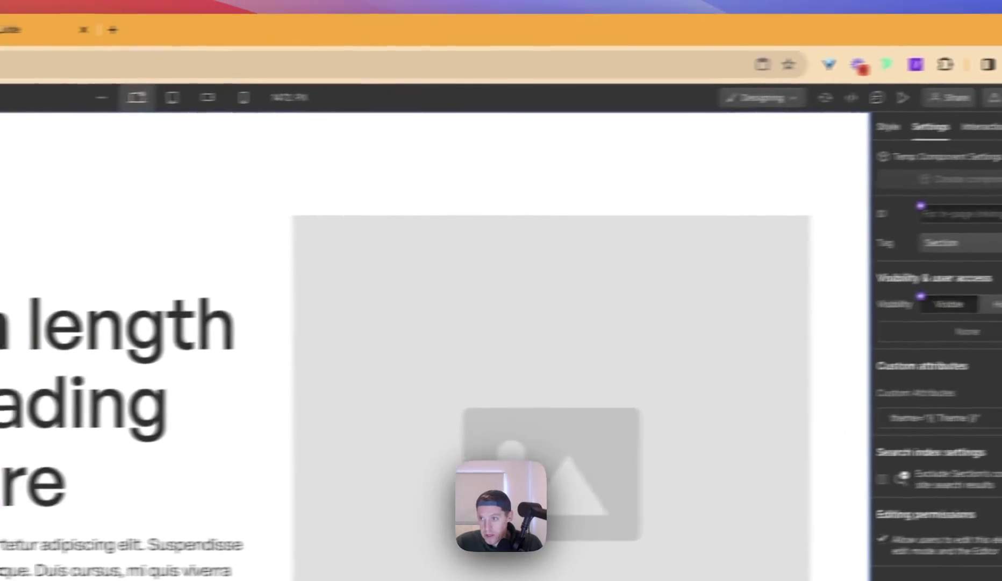
click(963, 132)
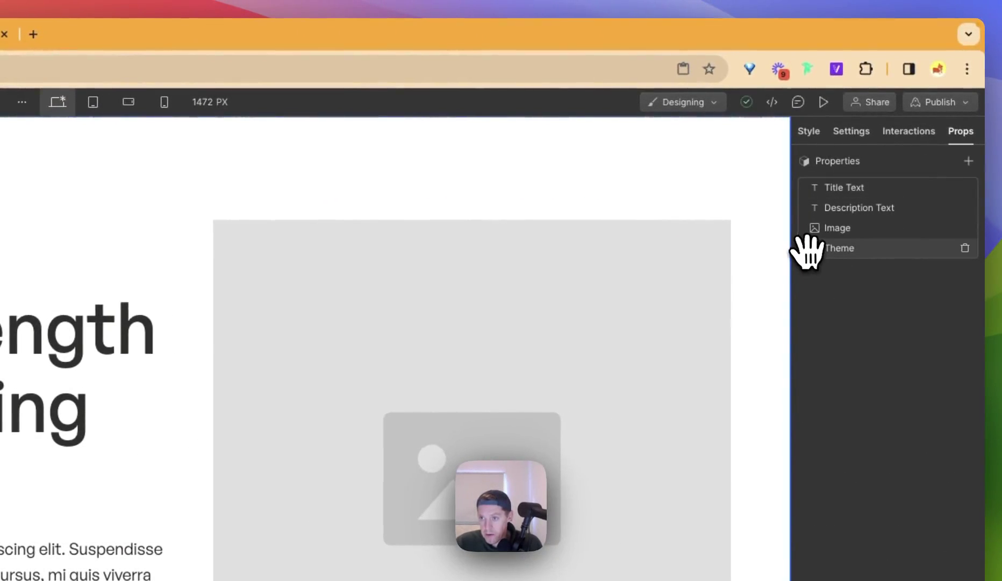
drag(804, 247, 811, 189)
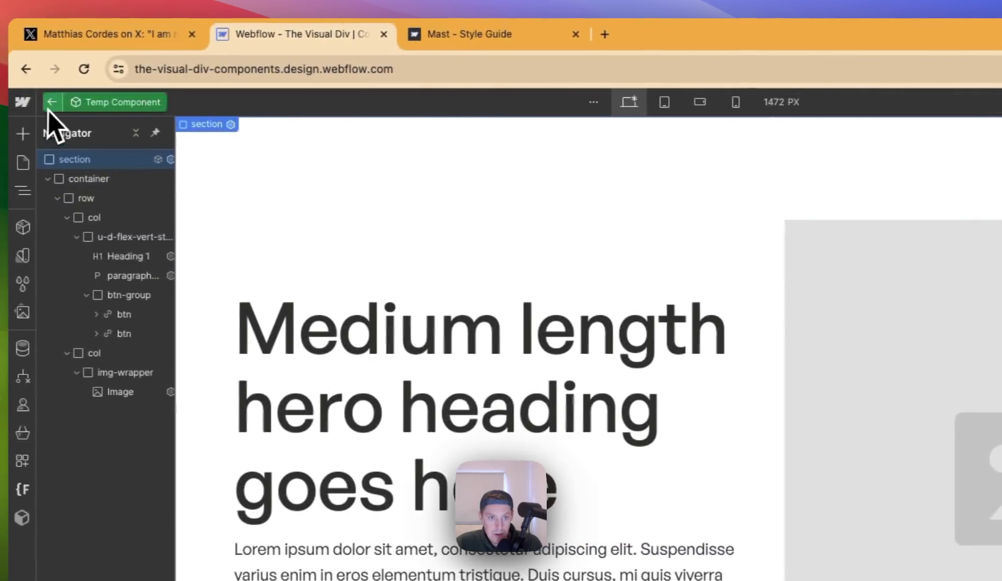
click(48, 109)
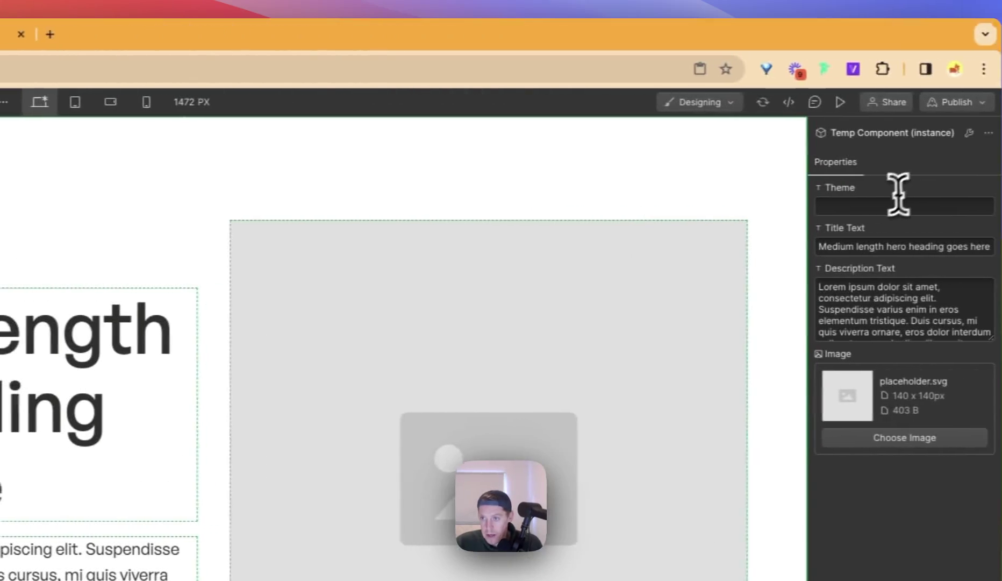
Step: Enter dark in the Temp Component instance's Theme property field
click(870, 206)
text(dark)
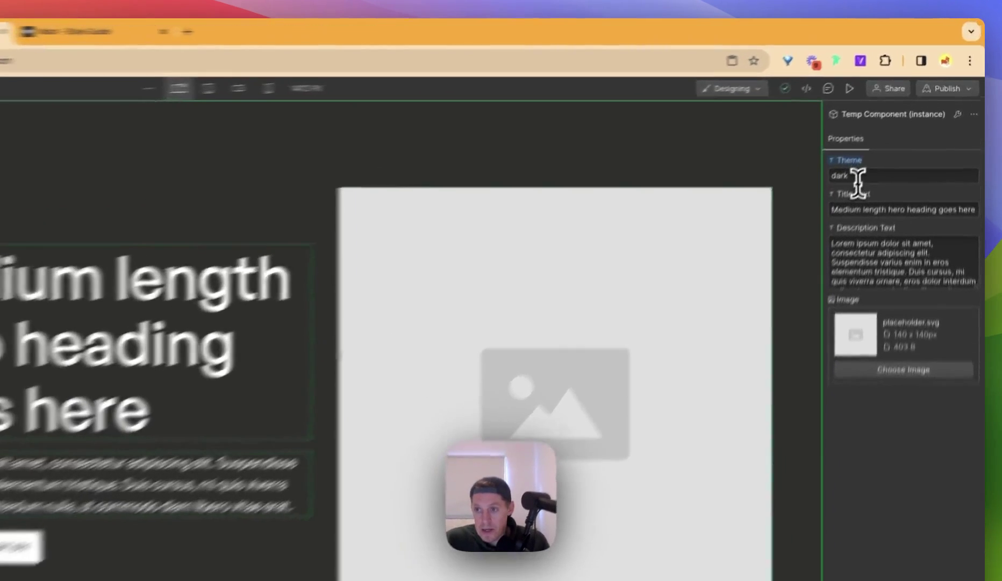
double_click(888, 136)
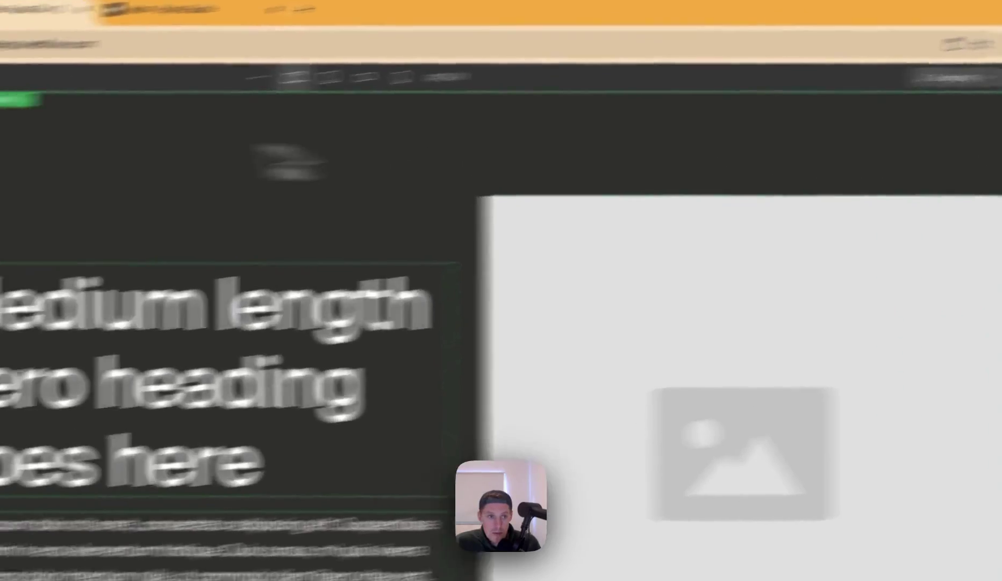